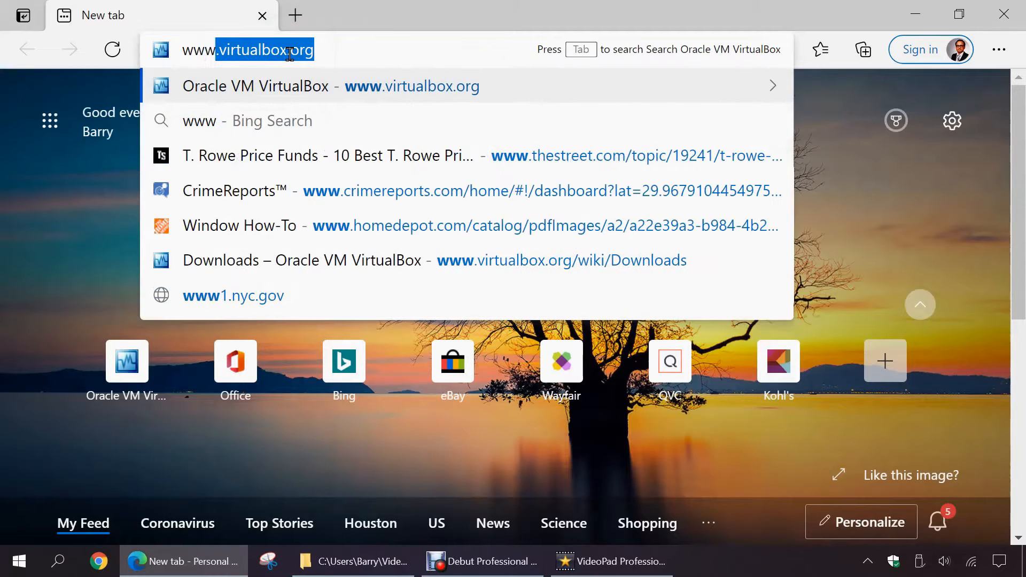
pyautogui.press('Return')
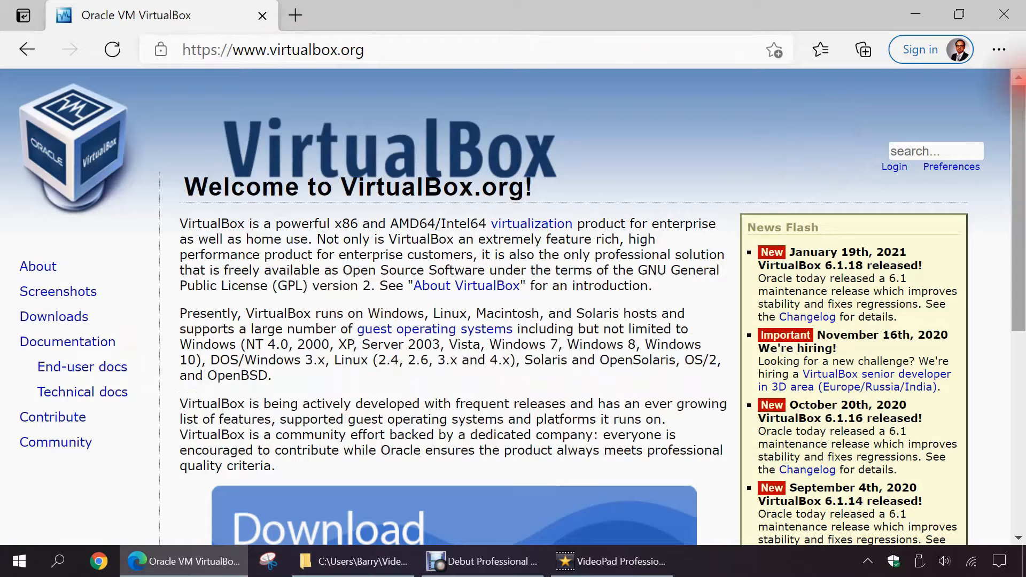
pyautogui.click(58, 318)
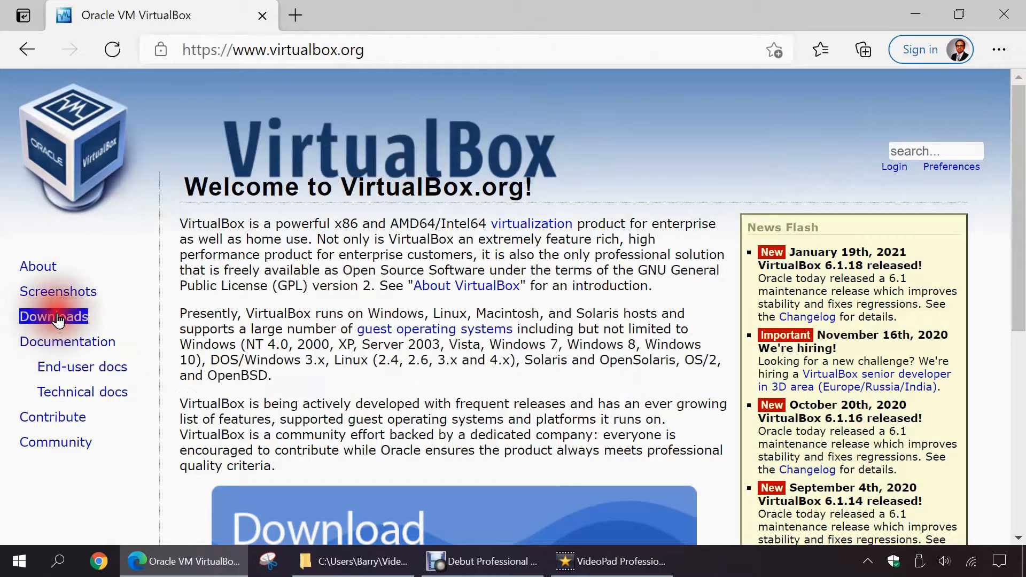
pyautogui.scroll(-2, 1016, 172)
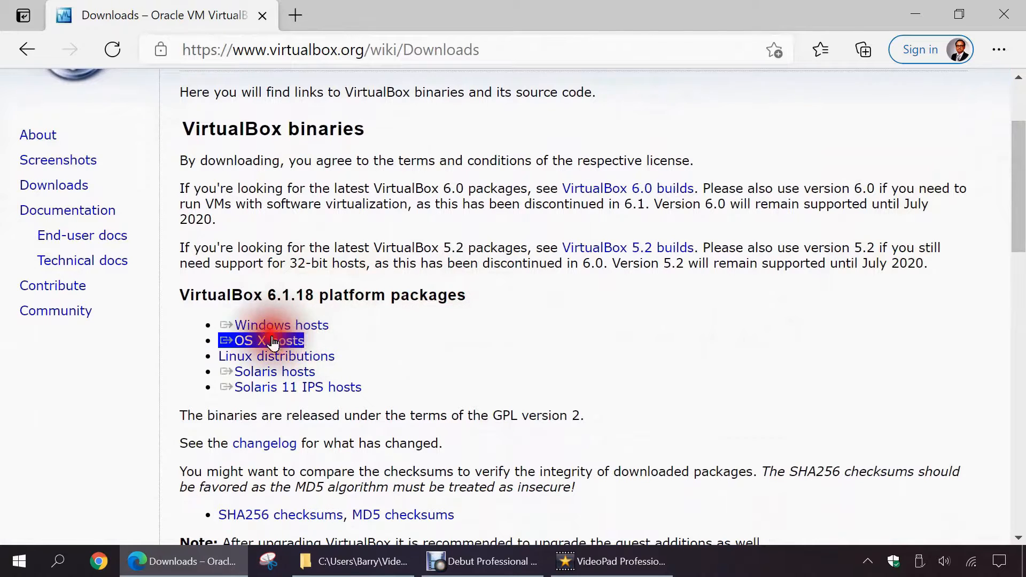
pyautogui.click(300, 328)
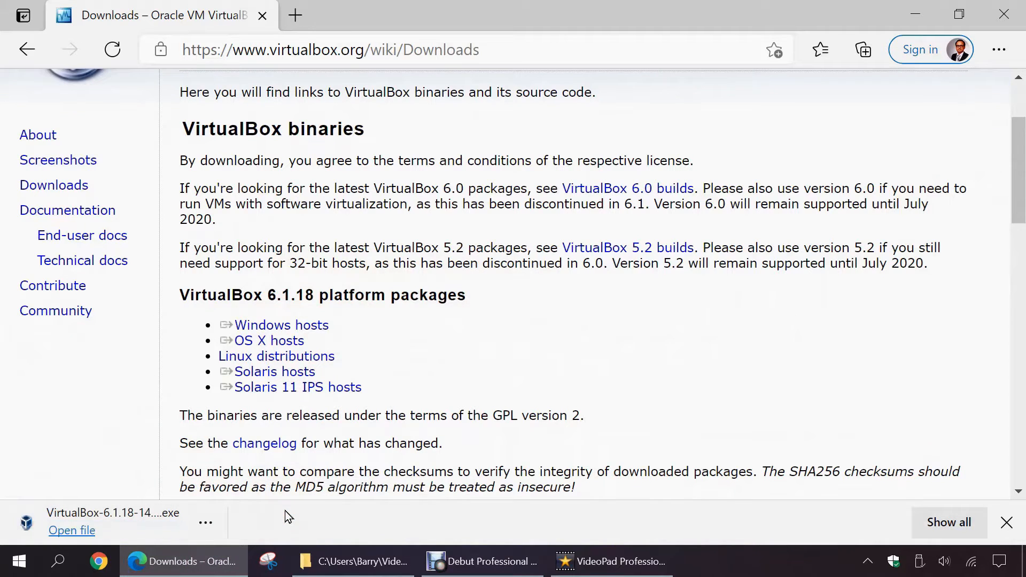
# Step: Run the downloaded VirtualBox installer with the default features and shortcuts, accepting the network interface reset and allowing changes to the device
pyautogui.click(130, 517)
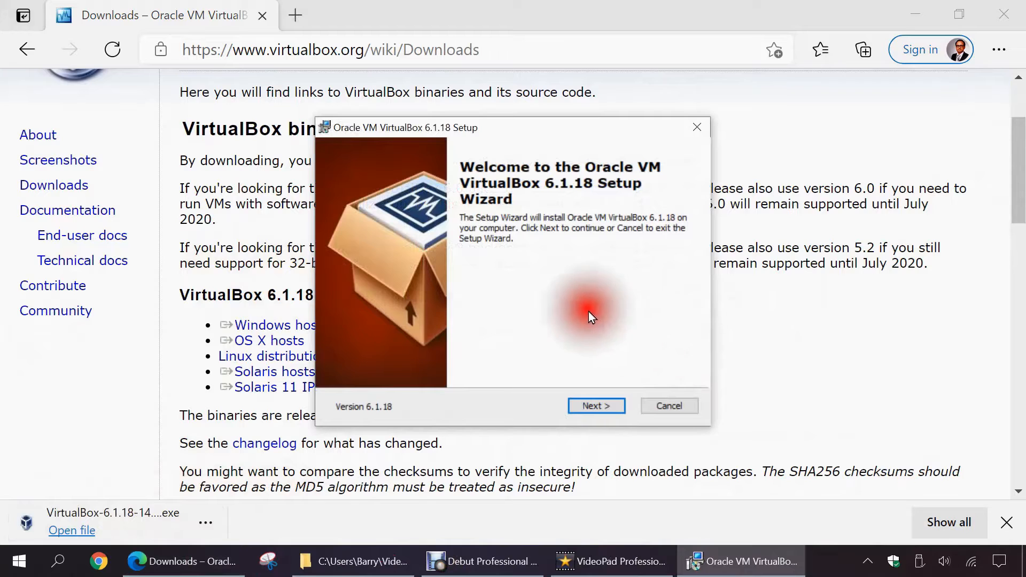
pyautogui.click(588, 411)
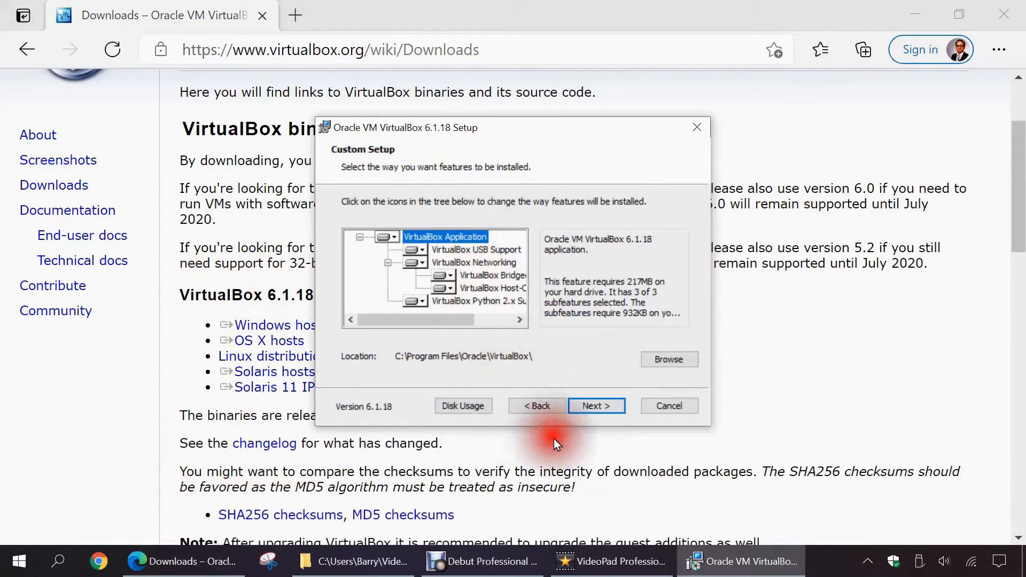
pyautogui.click(599, 405)
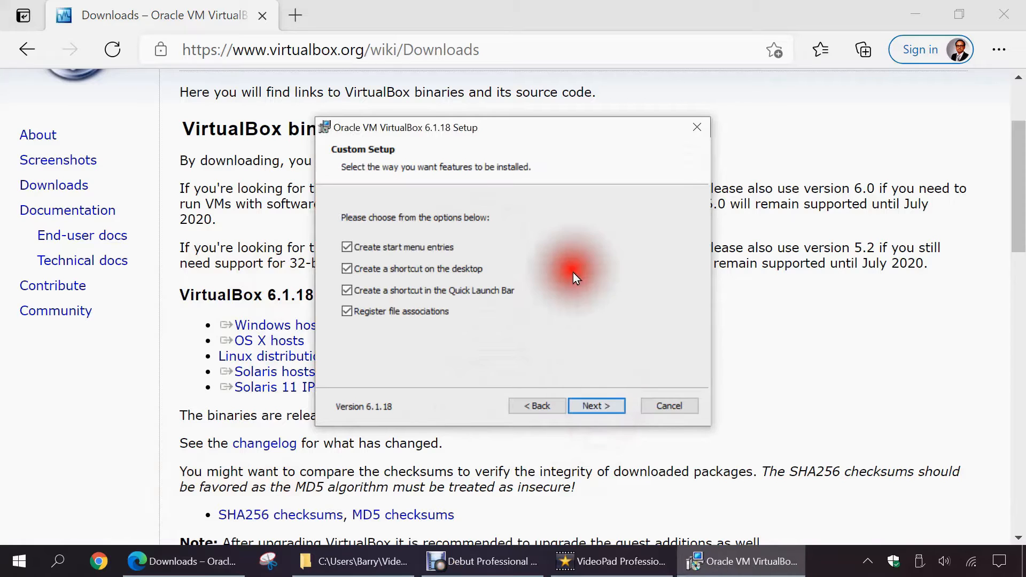
pyautogui.click(595, 407)
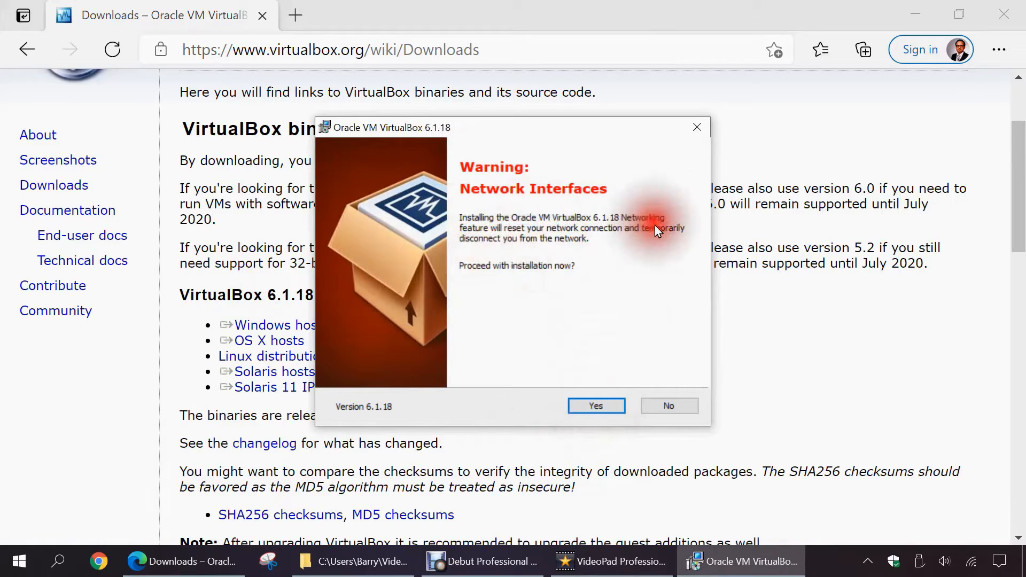
pyautogui.click(596, 407)
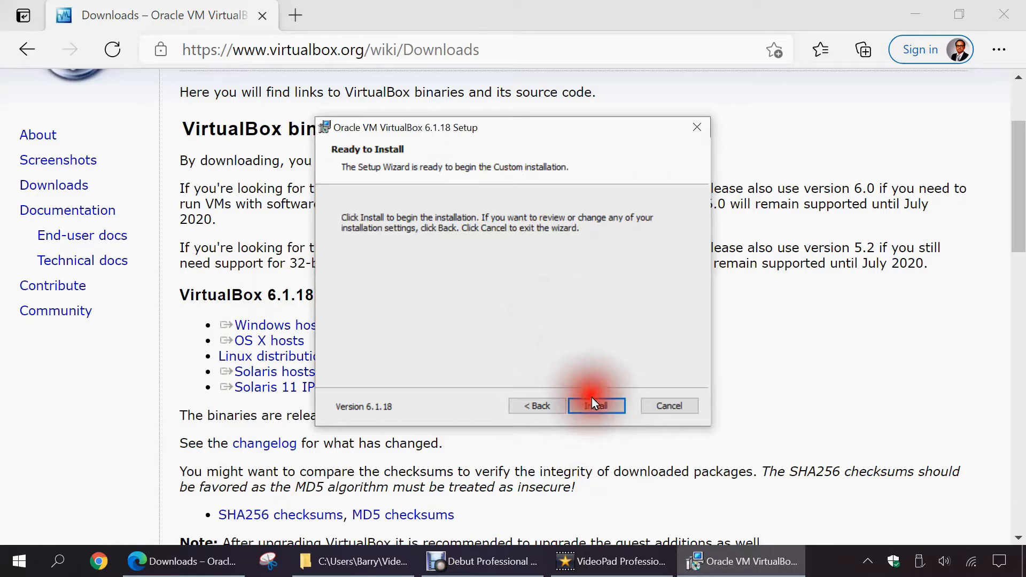
pyautogui.click(592, 406)
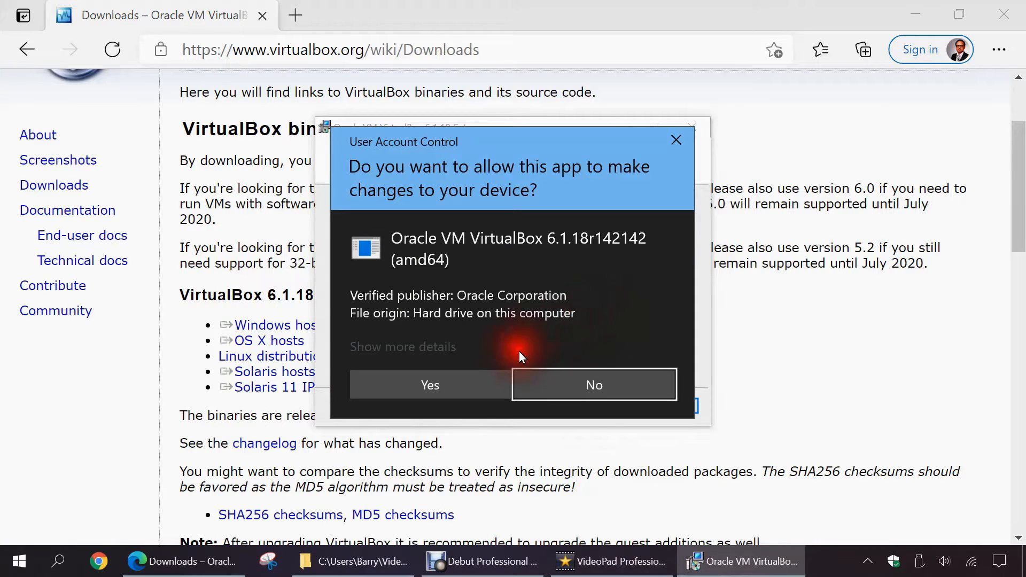
pyautogui.click(470, 385)
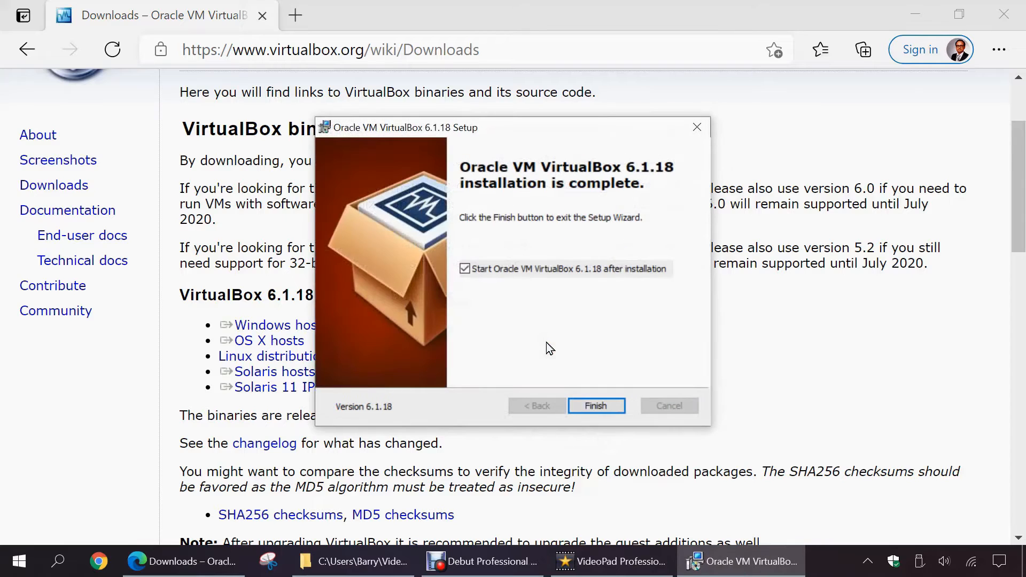
# Step: Finish the setup with VirtualBox starting after installation, minimize the browser and keep the VirtualBox Manager window maximized
pyautogui.click(465, 269)
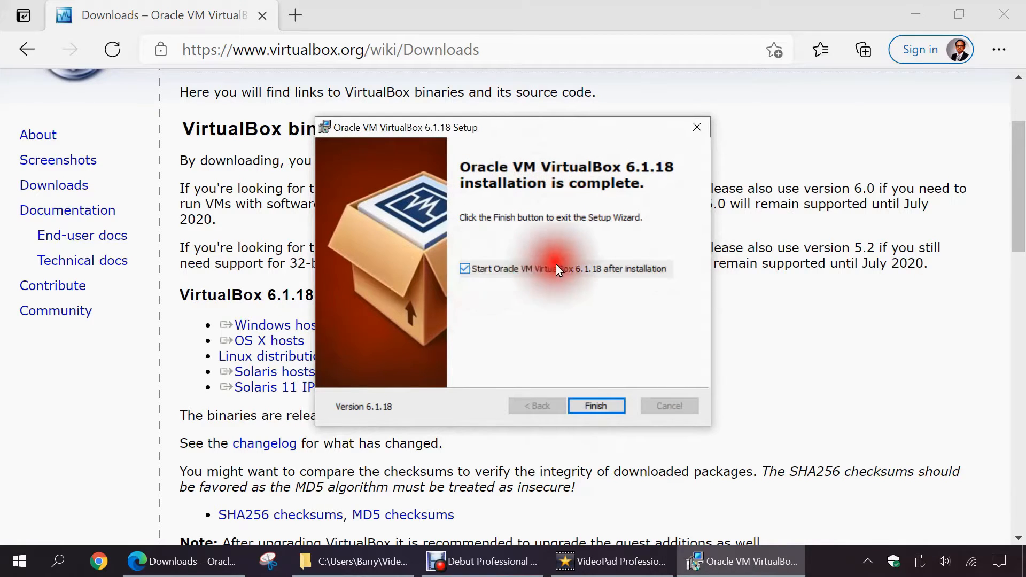
pyautogui.click(596, 406)
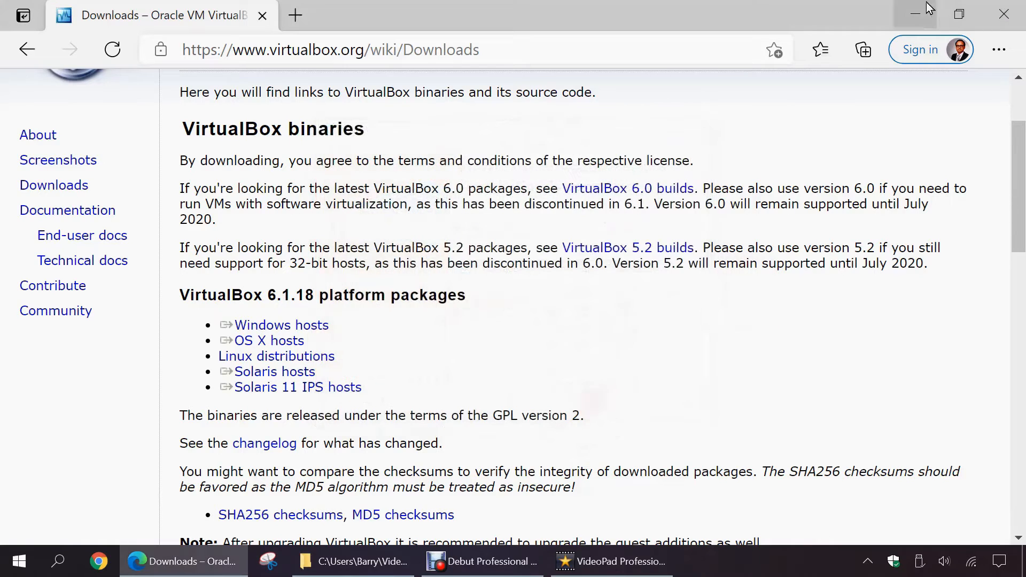
pyautogui.click(914, 10)
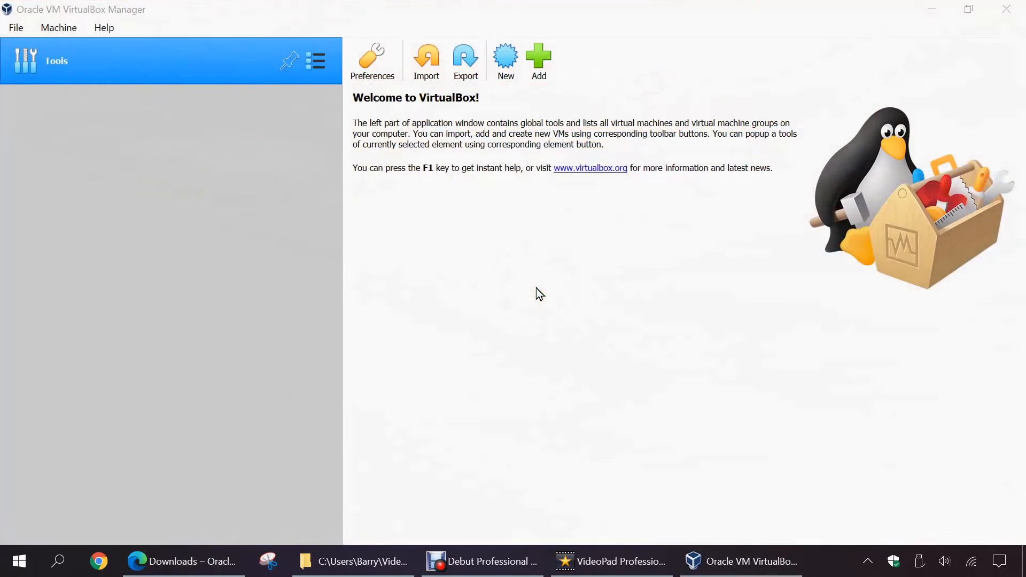
pyautogui.click(970, 10)
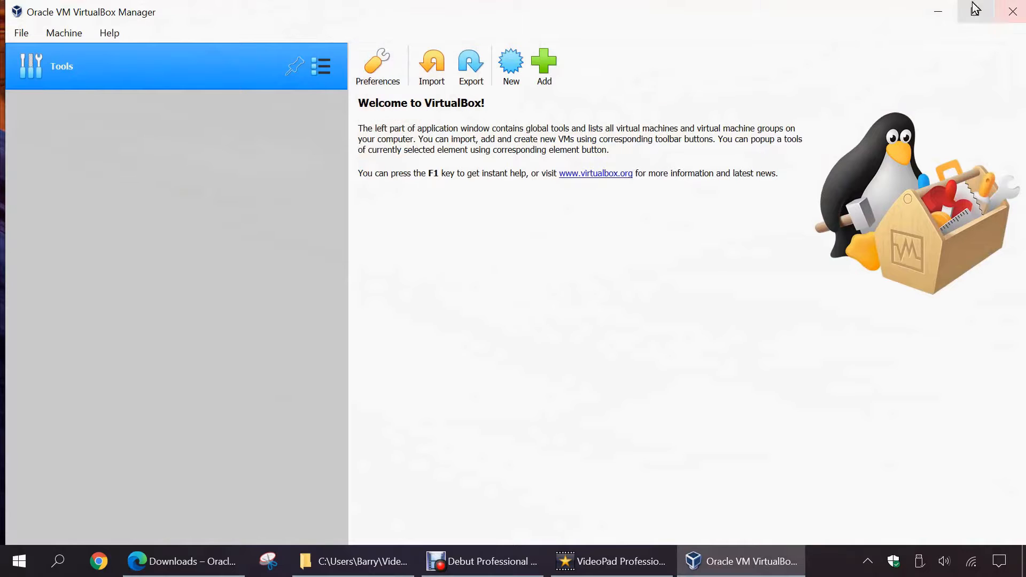
pyautogui.moveTo(793, 20); pyautogui.dragTo(721, 149)
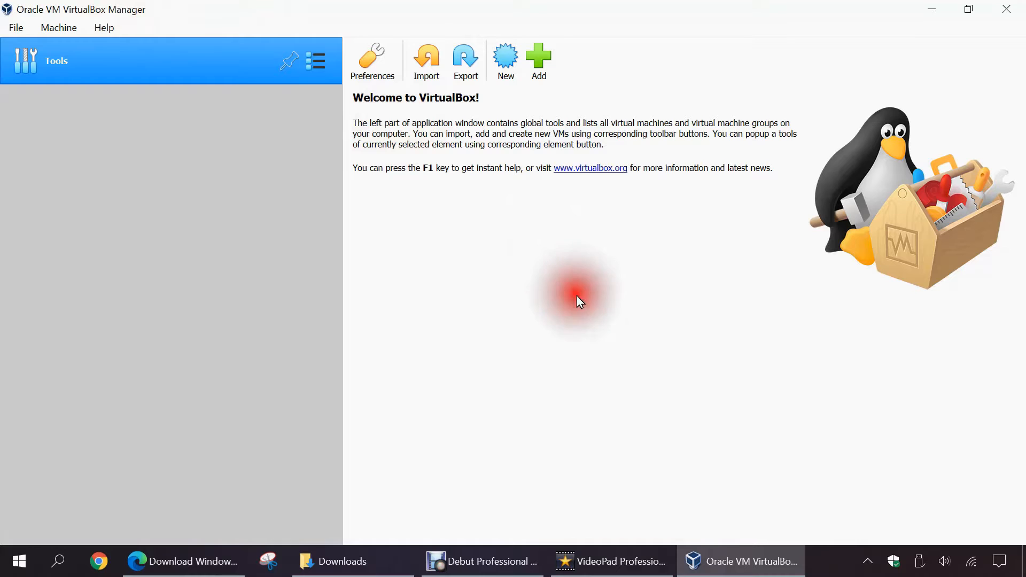
# Step: Switch to the browser's Download Windows 10 page and download the media creation tool
pyautogui.click(188, 570)
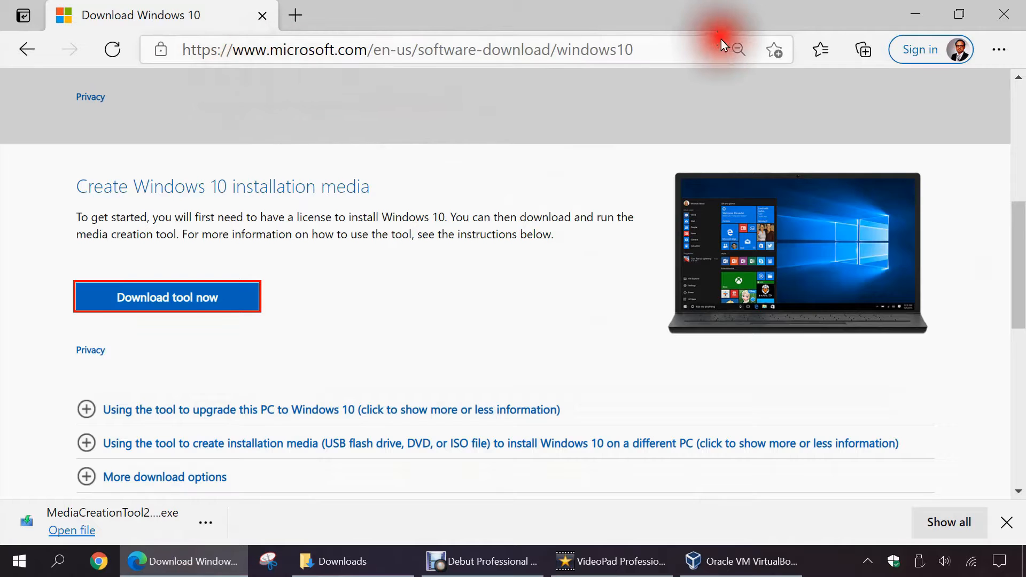
pyautogui.scroll(1, 543, 157)
pyautogui.scroll(5, 542, 154)
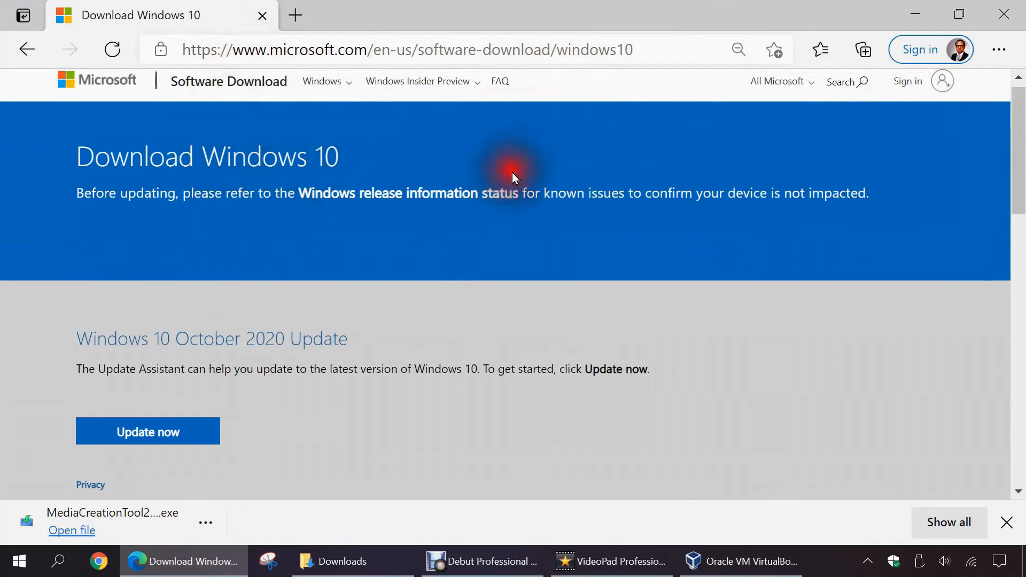
pyautogui.scroll(-6, 509, 214)
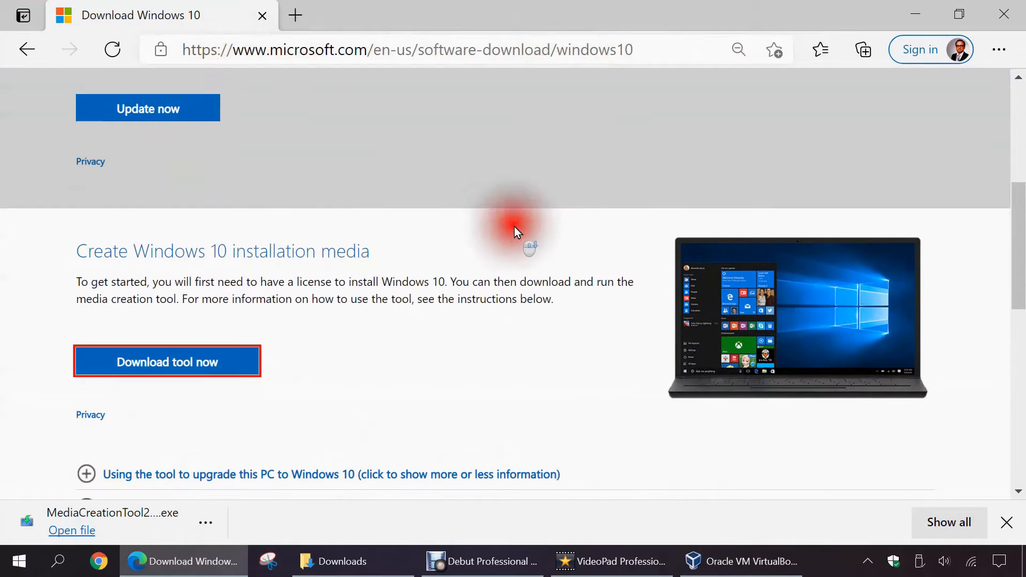
pyautogui.click(171, 367)
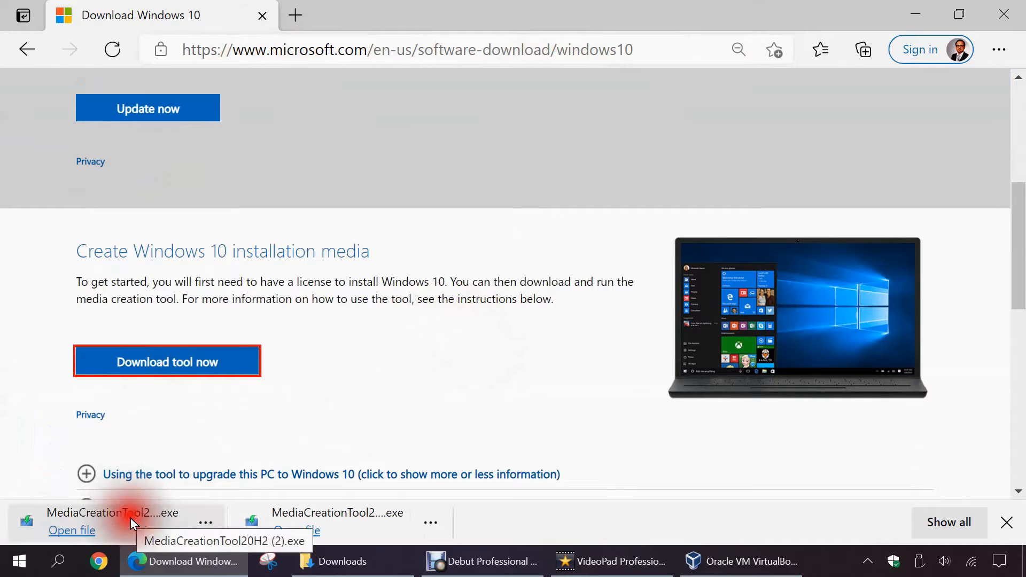
# Step: Run the downloaded media creation tool, allow it to make changes and accept its license terms
pyautogui.click(131, 519)
pyautogui.click(427, 392)
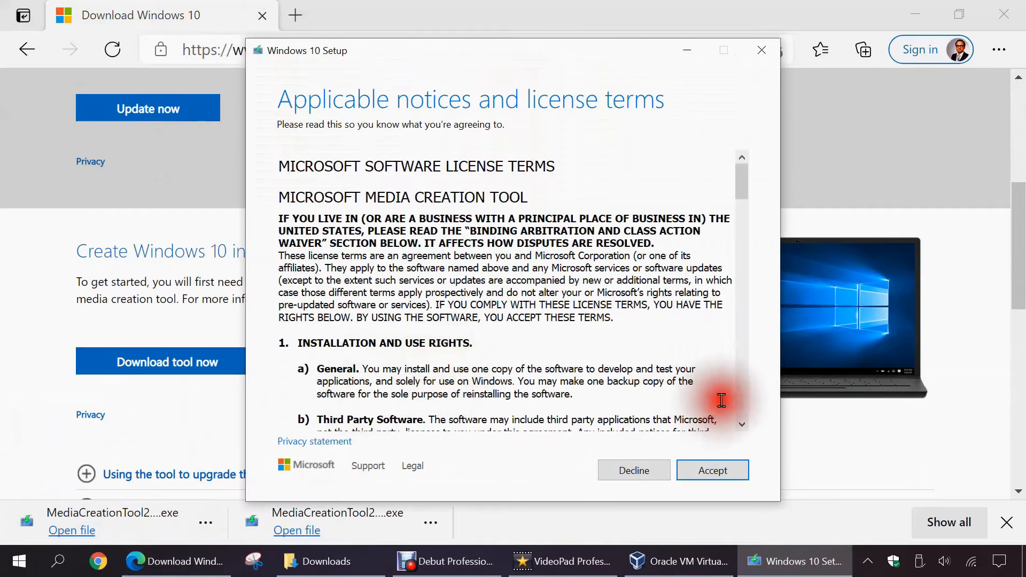
pyautogui.click(712, 471)
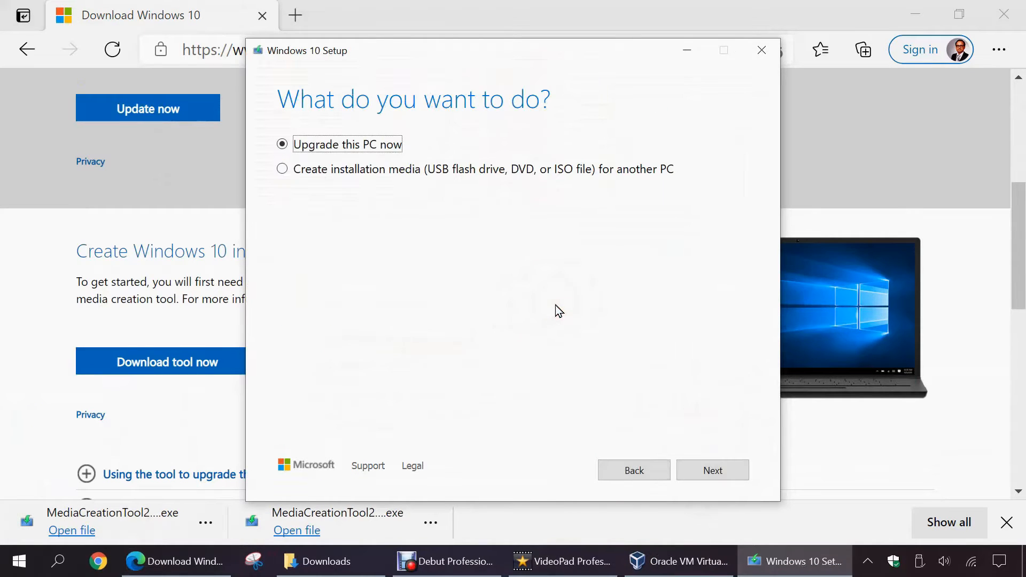
# Step: Choose to create installation media as an ISO file with the recommended options, and dismiss the save path selection
pyautogui.click(282, 169)
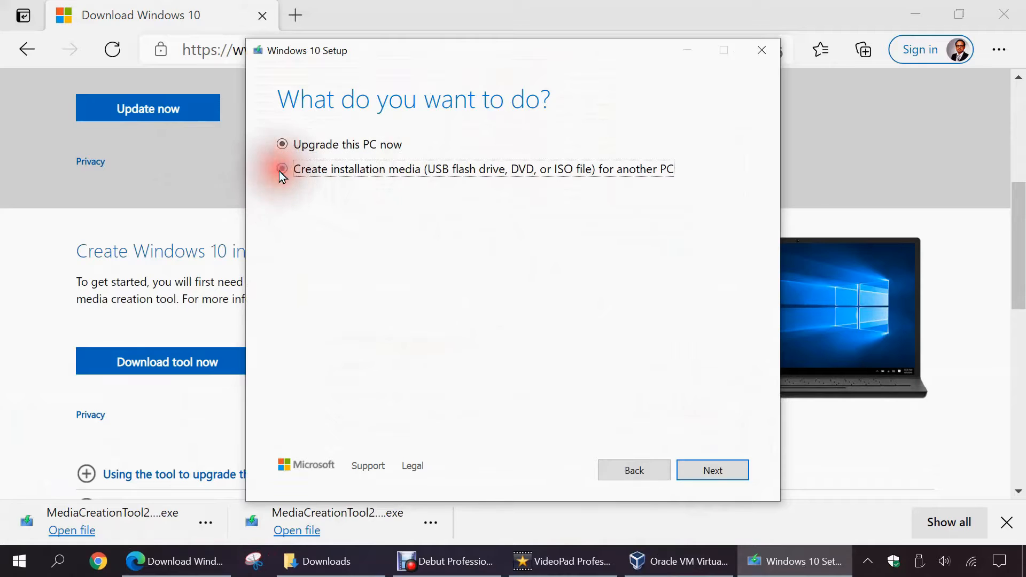
pyautogui.click(710, 471)
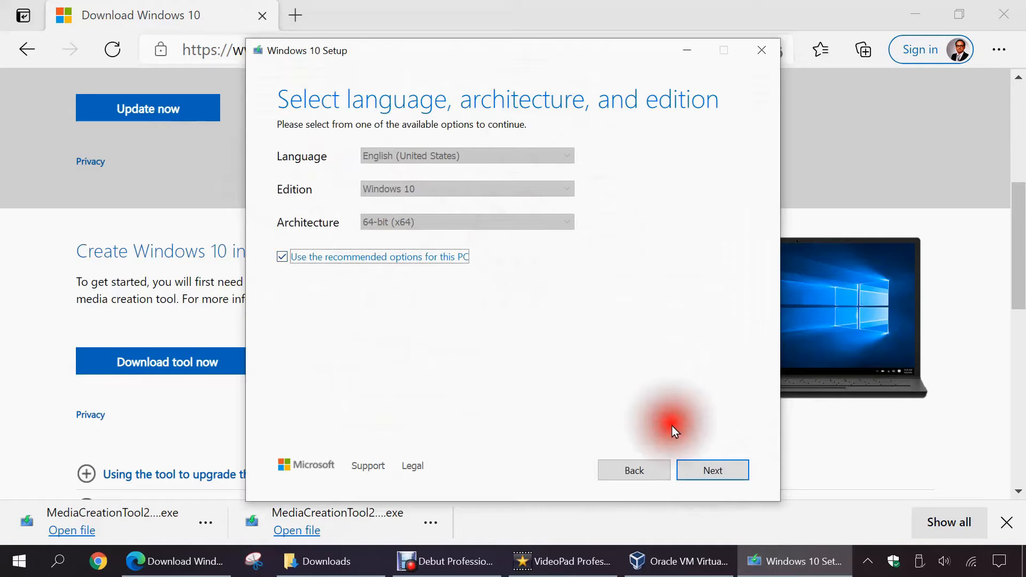
pyautogui.click(713, 471)
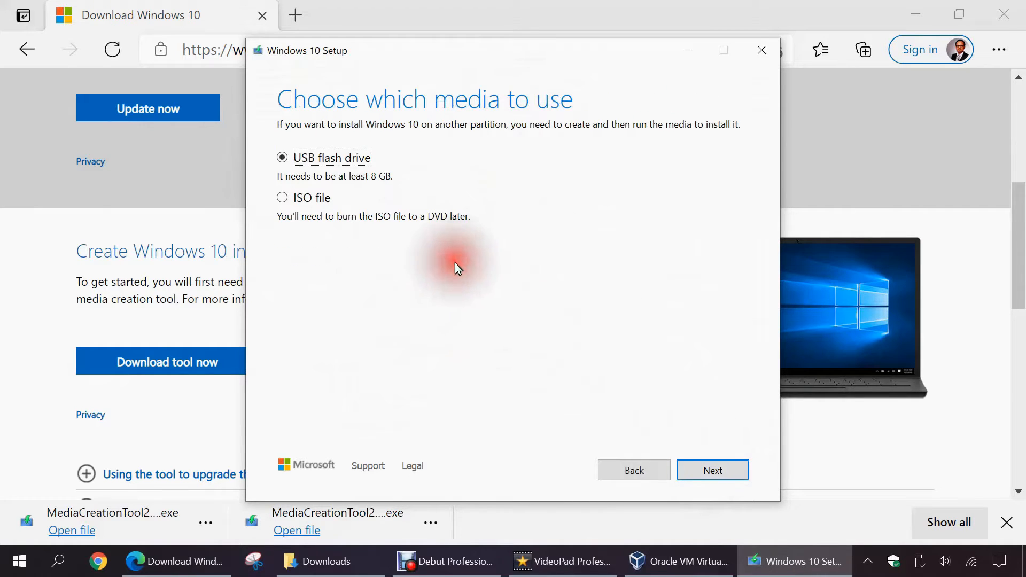
pyautogui.click(314, 199)
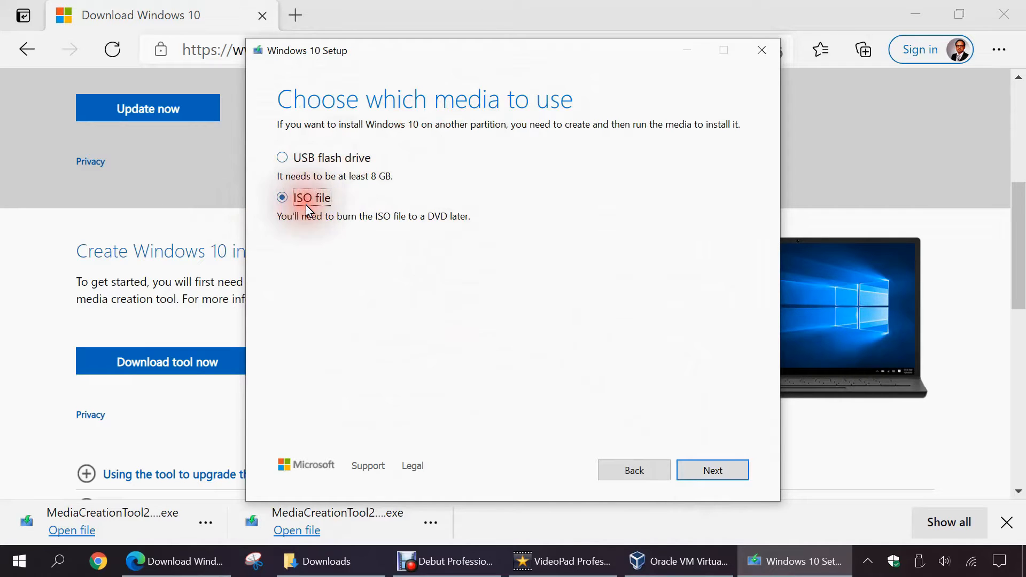
pyautogui.click(713, 470)
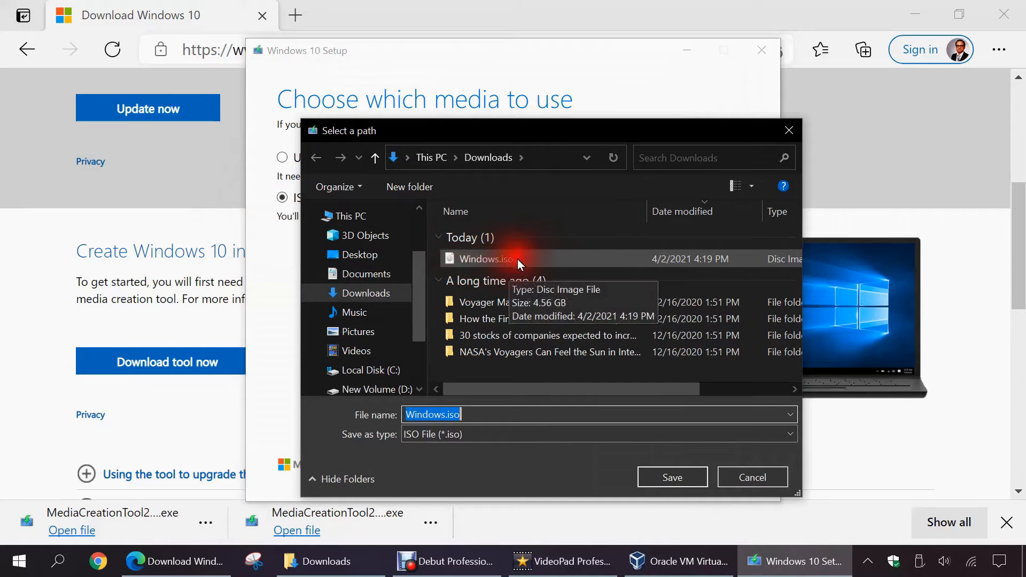
pyautogui.click(789, 130)
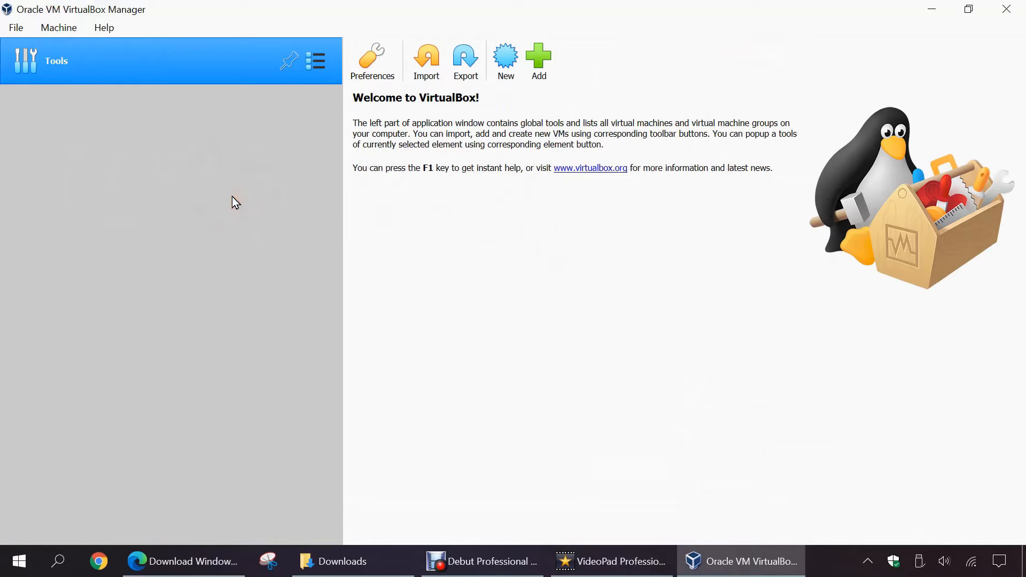
# Step: Start a new virtual machine in VirtualBox and name it "Windows 10"
pyautogui.click(499, 61)
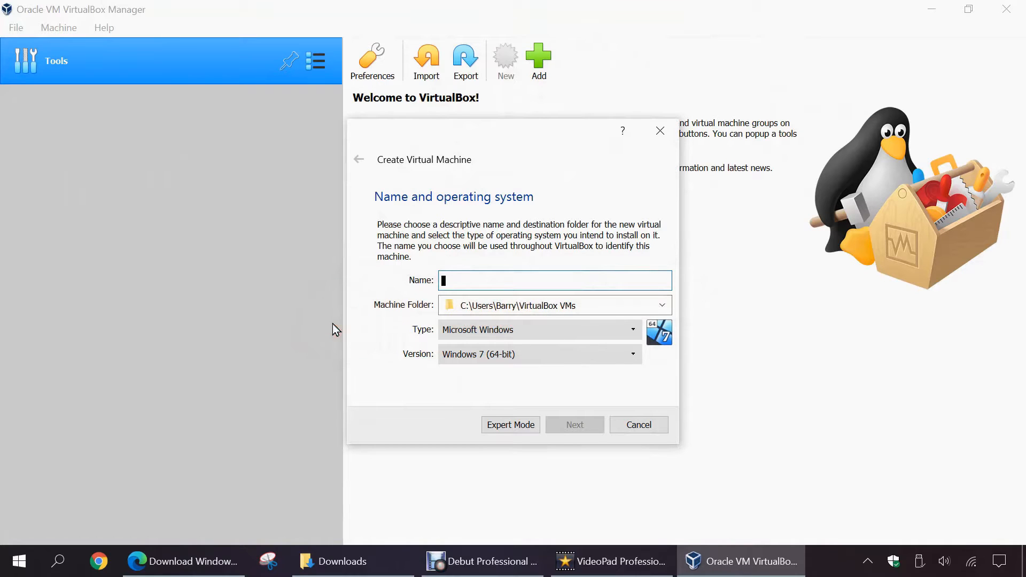
pyautogui.write('W')
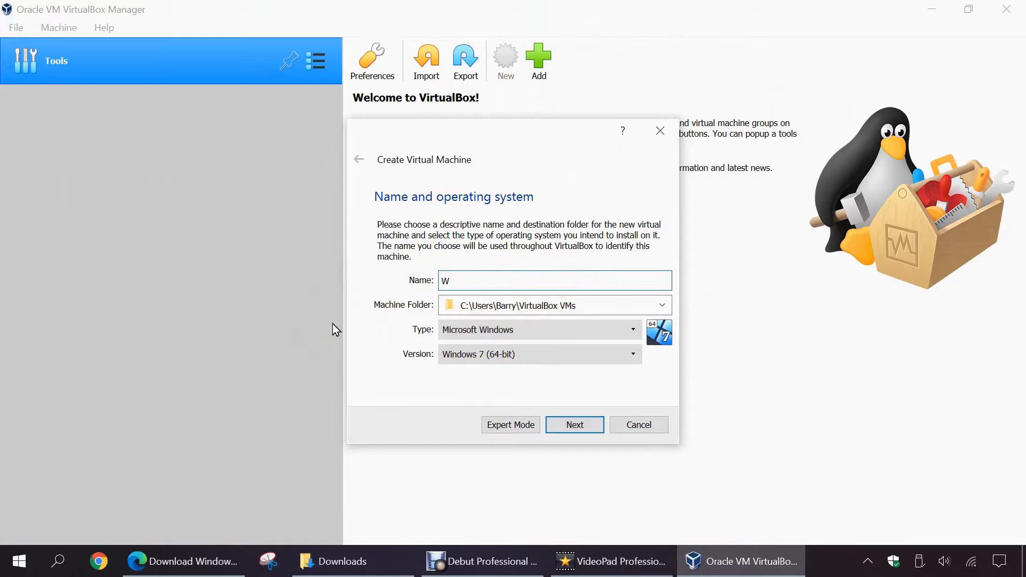
pyautogui.write('indows 10')
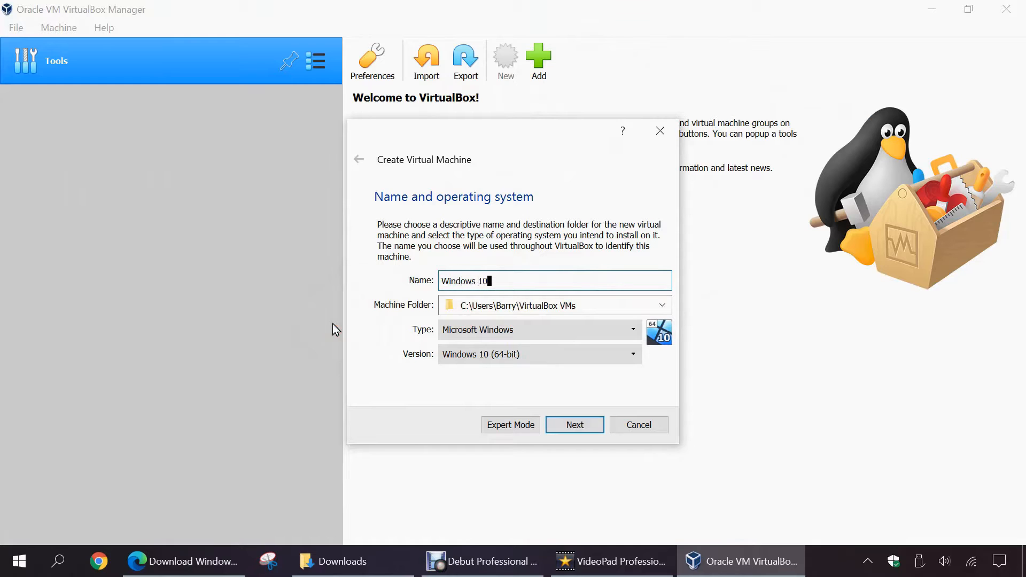
# Step: Examine the operating system types and Windows versions offered for the virtual machine without choosing another one
pyautogui.click(624, 328)
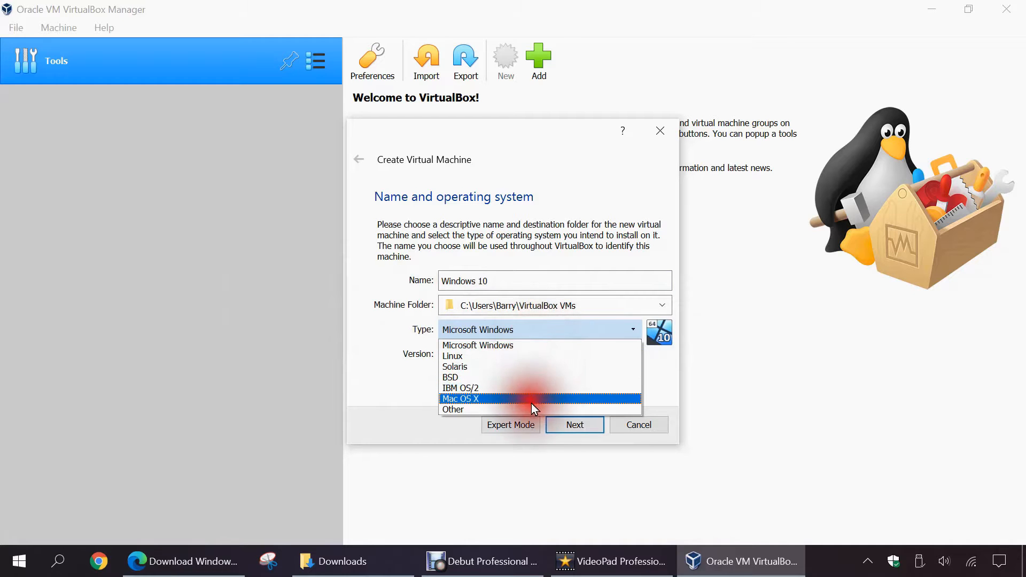
pyautogui.click(407, 380)
pyautogui.click(486, 355)
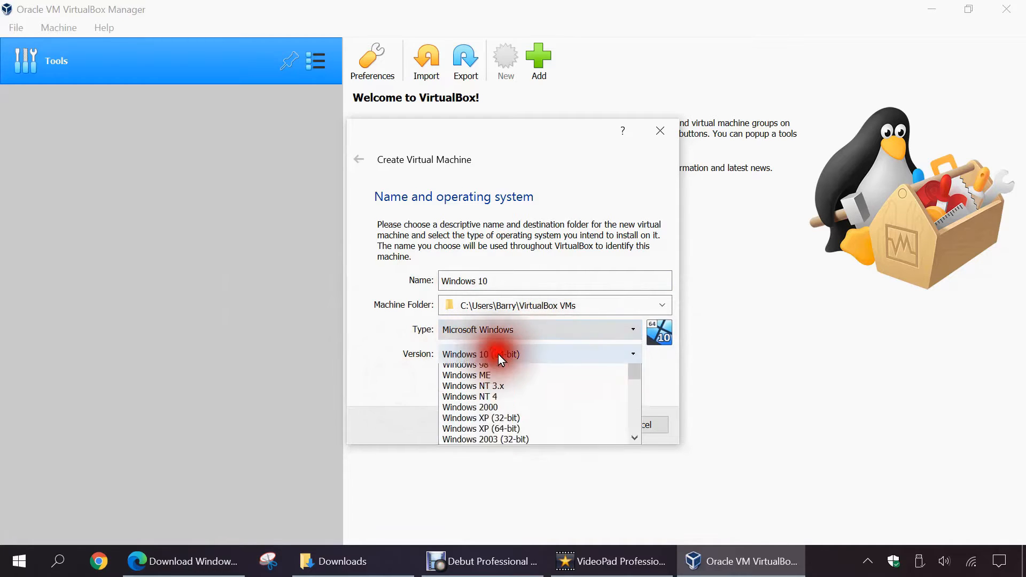
pyautogui.moveTo(633, 428); pyautogui.dragTo(625, 452)
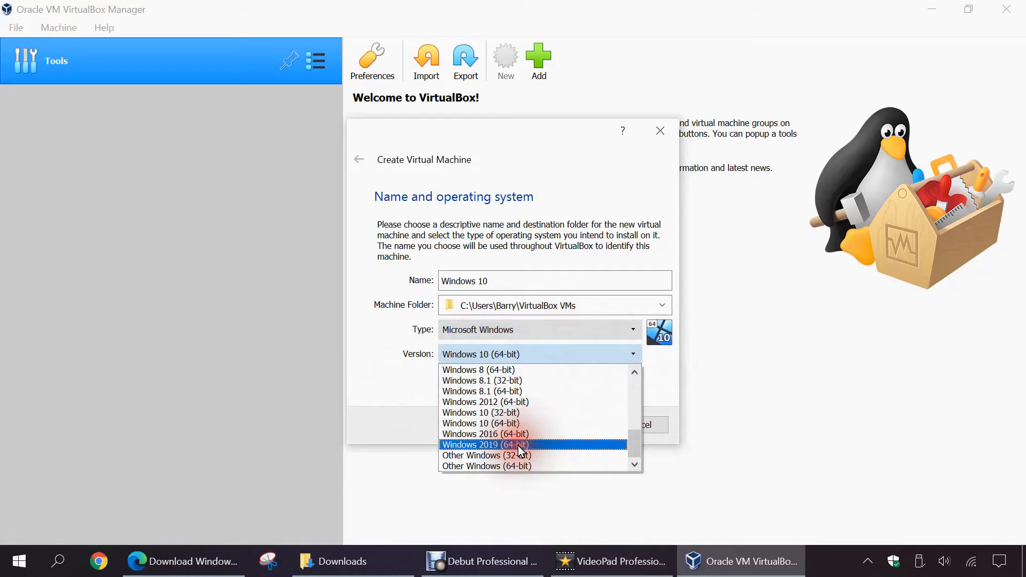
pyautogui.click(420, 402)
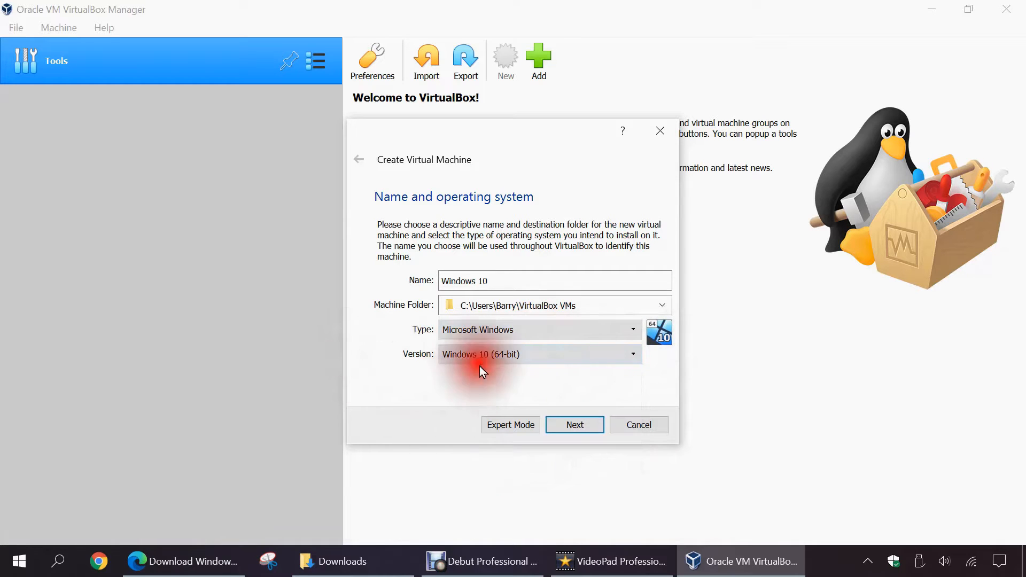
# Step: Accept the Windows 10 (64-bit) system type, keep 2048 MB of memory and choose to create a virtual hard disk now
pyautogui.click(573, 422)
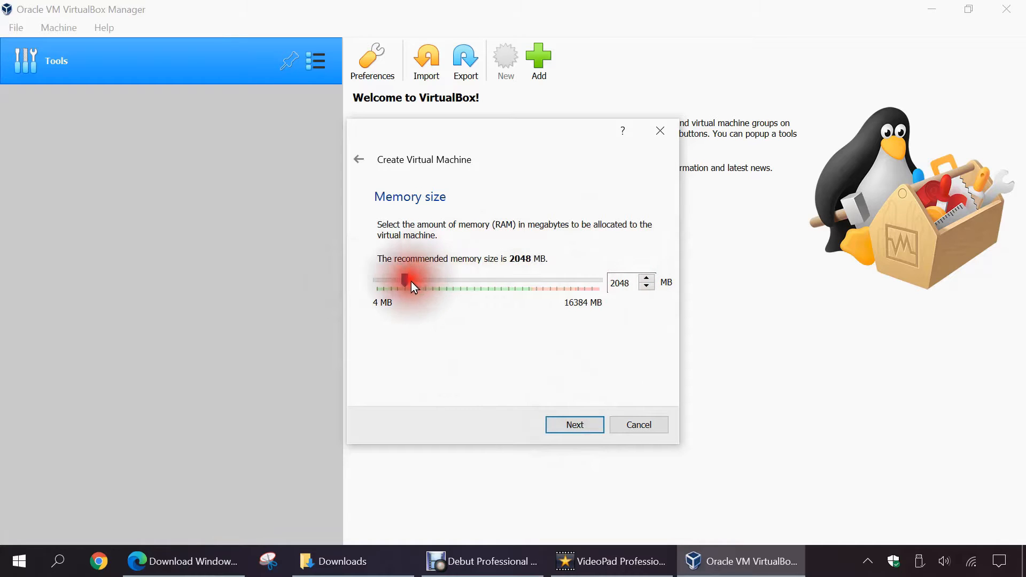
pyautogui.click(575, 425)
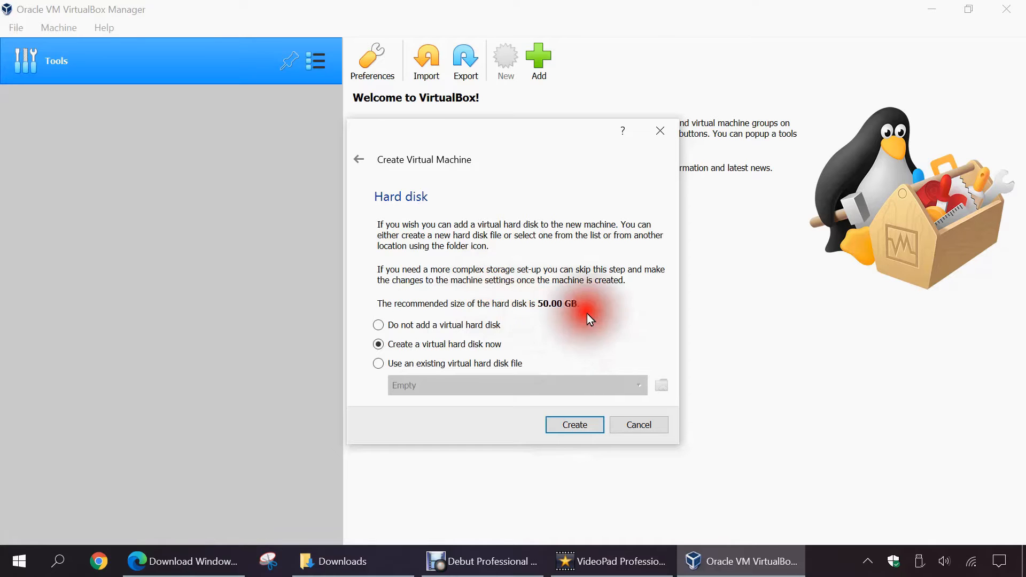
pyautogui.click(579, 434)
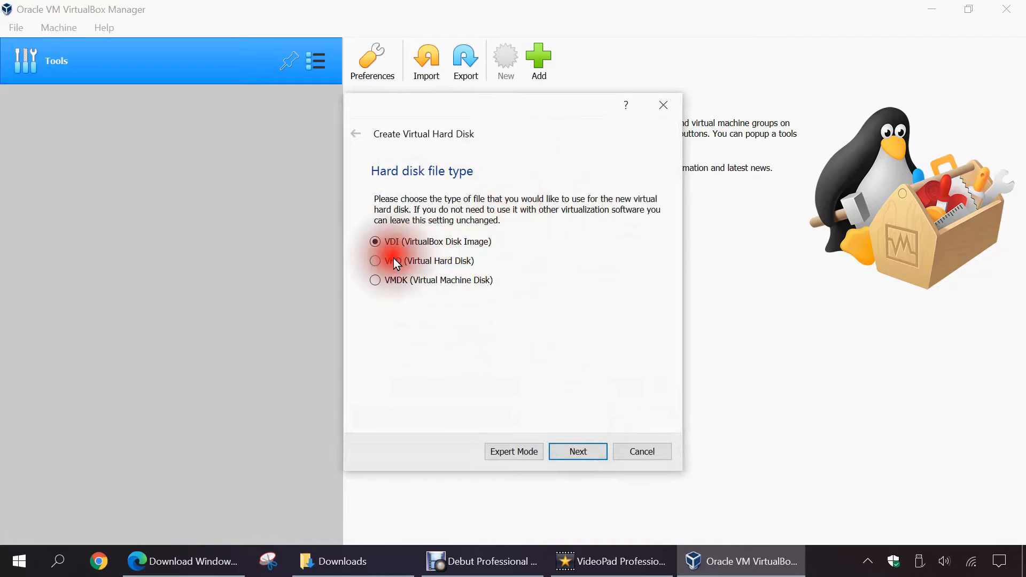
# Step: Create the virtual hard disk as a fixed-size VDI of 50.00 GB in the default location
pyautogui.click(572, 452)
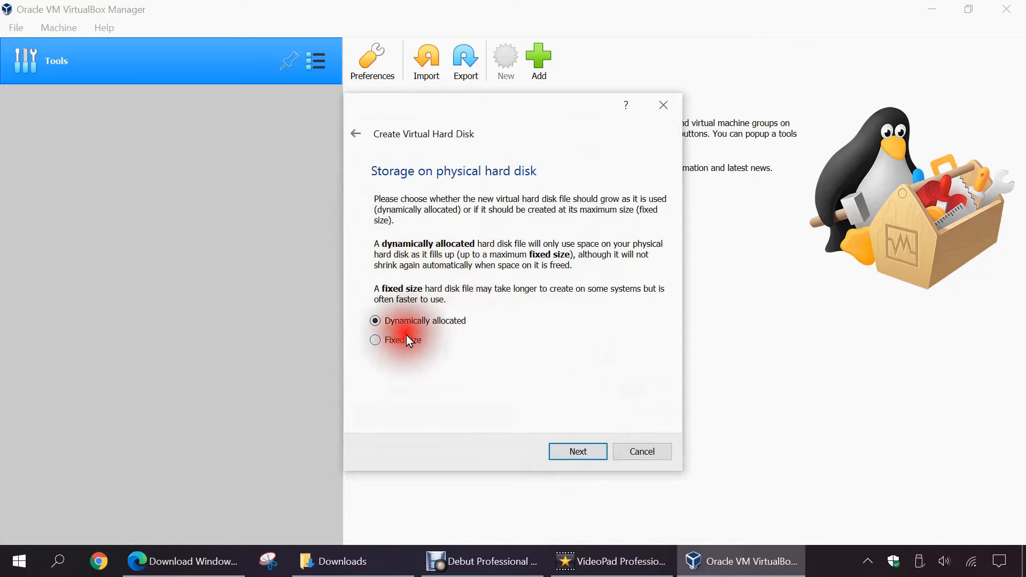
pyautogui.click(376, 341)
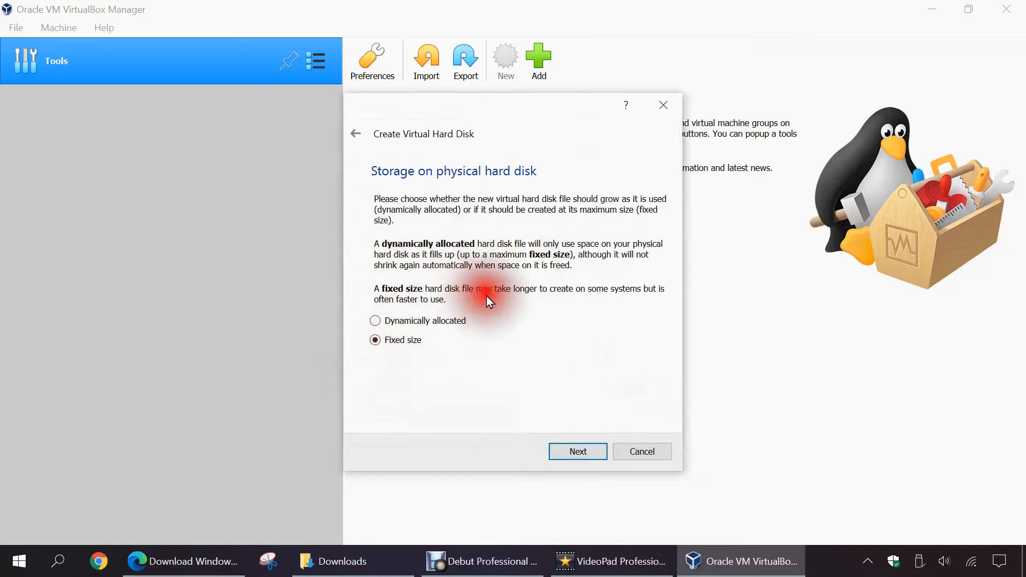
pyautogui.click(582, 452)
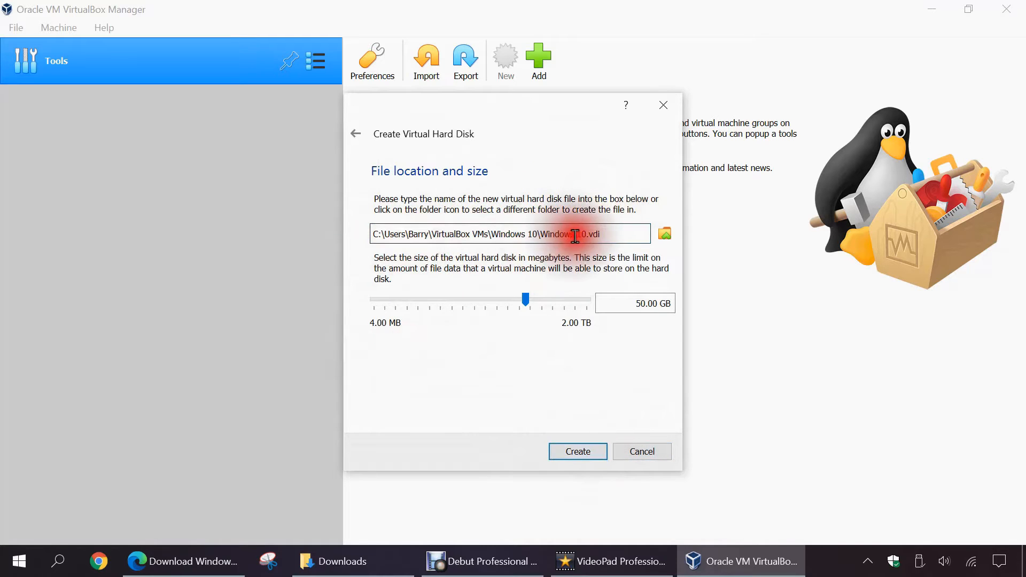
pyautogui.click(580, 452)
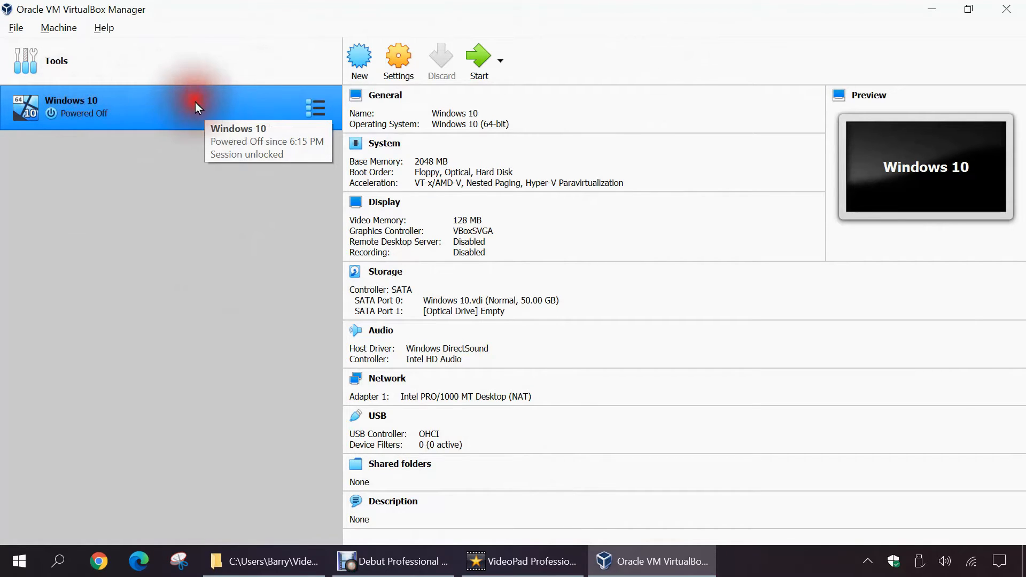
# Step: Start the Windows 10 virtual machine and load Windows.iso from the Downloads folder into its optical drive
pyautogui.click(485, 55)
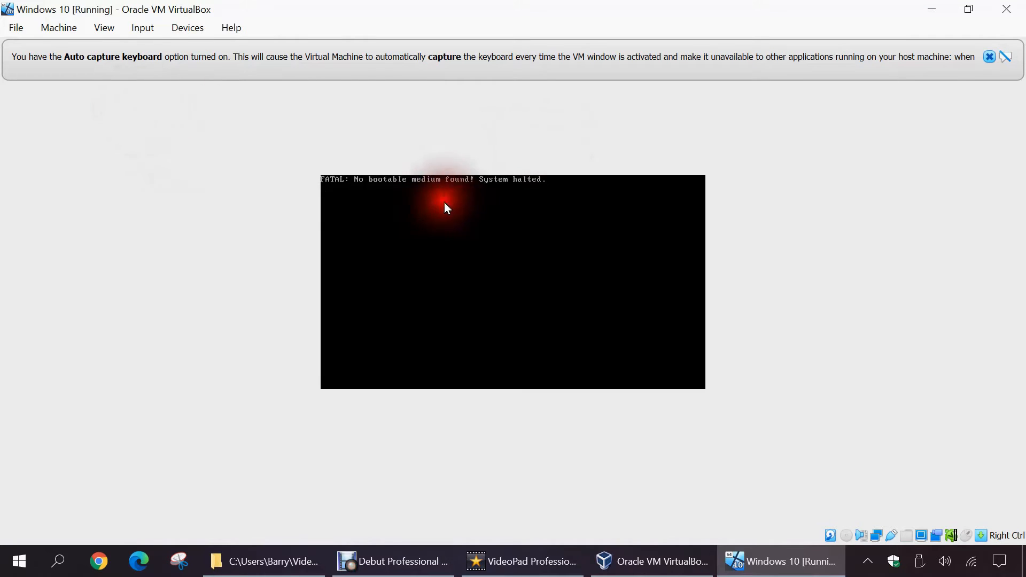
pyautogui.click(69, 26)
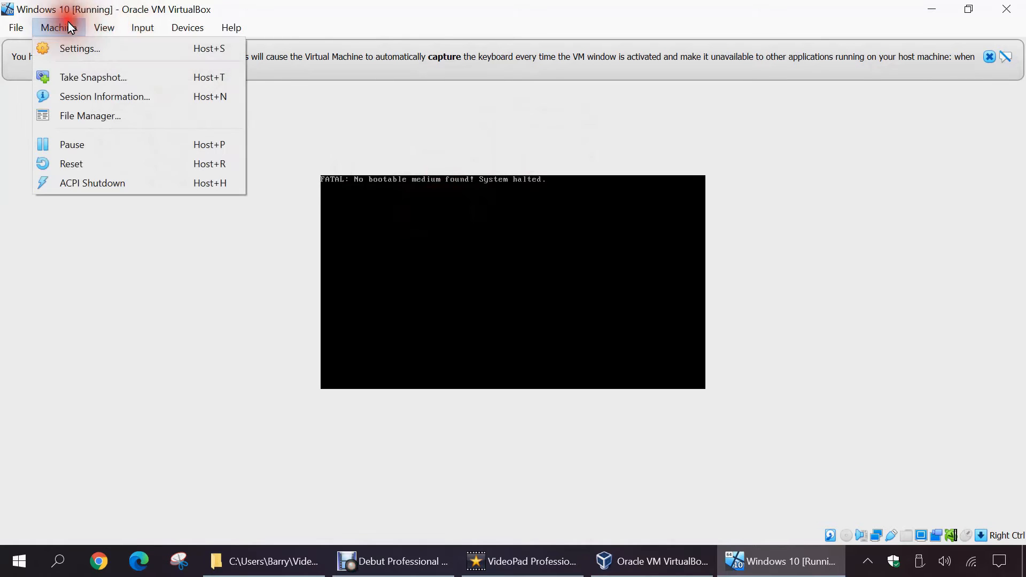
pyautogui.moveTo(143, 31)
pyautogui.moveTo(201, 30)
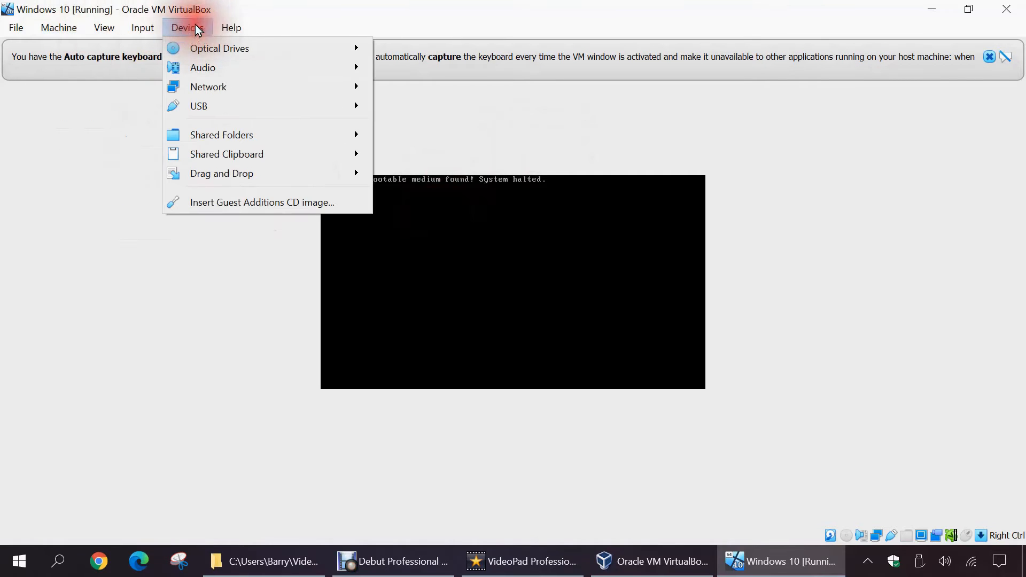
pyautogui.moveTo(220, 47)
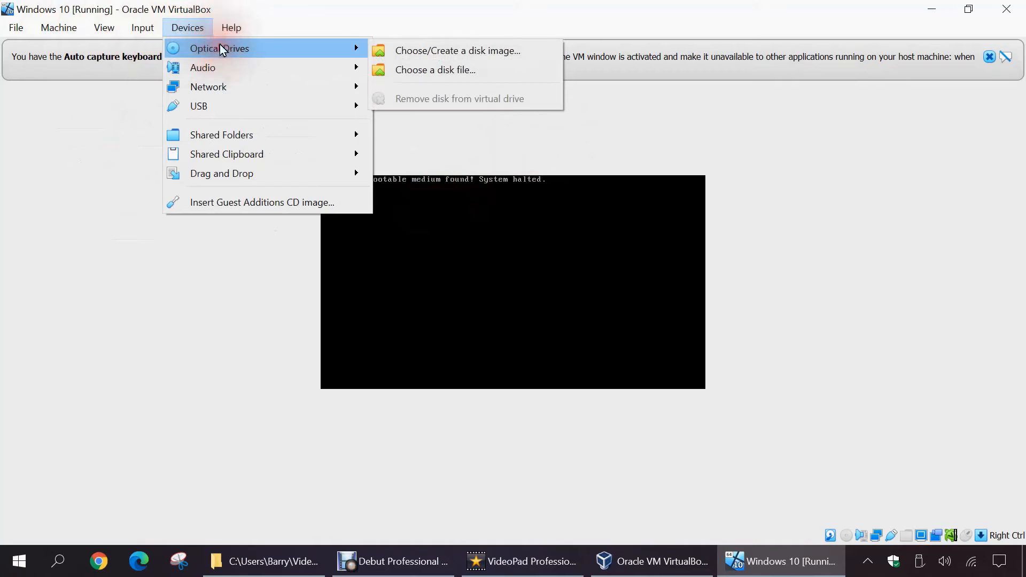
pyautogui.click(482, 50)
pyautogui.click(364, 229)
pyautogui.scroll(-2, 409, 229)
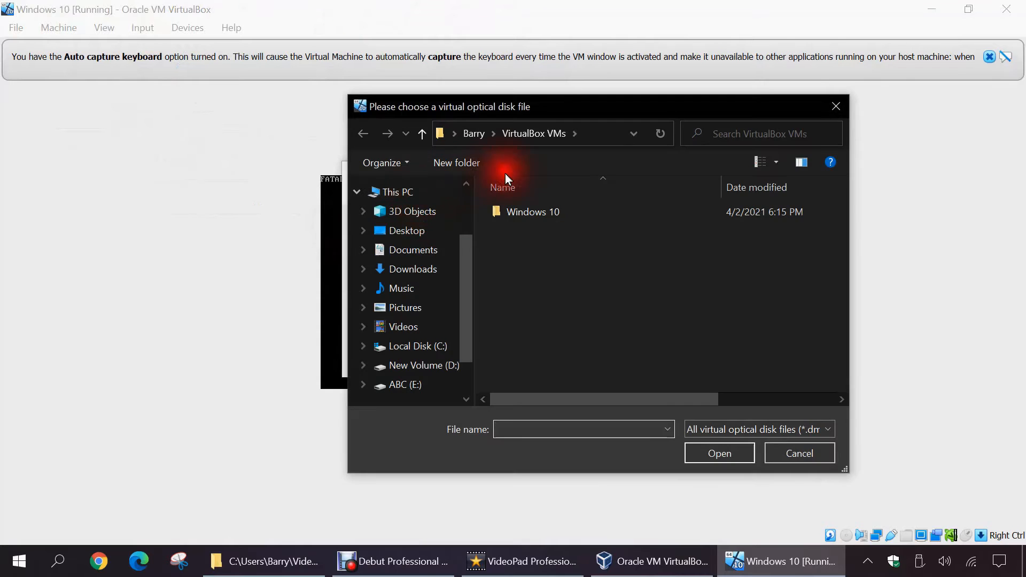
pyautogui.click(420, 273)
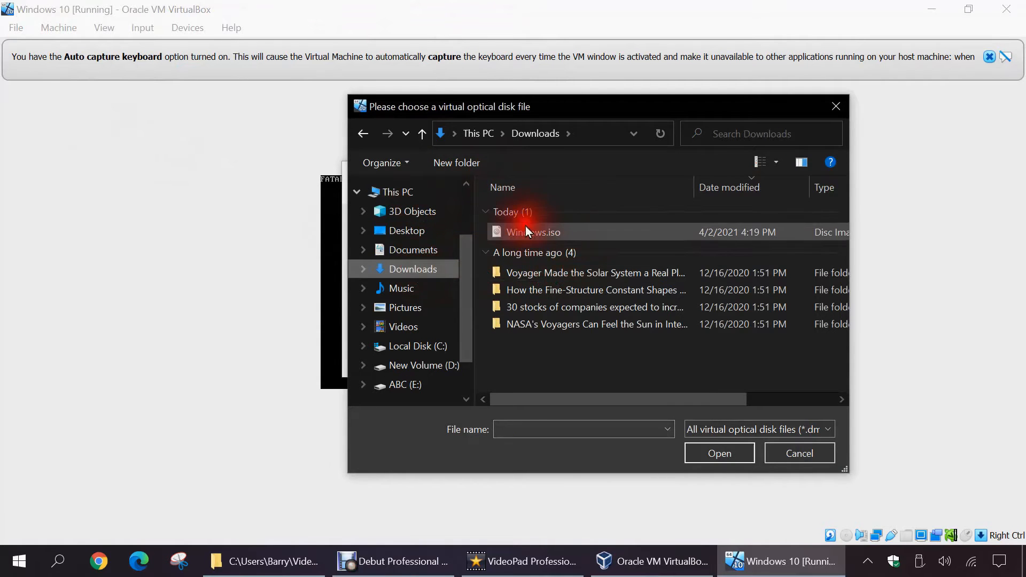
pyautogui.doubleClick(525, 229)
pyautogui.click(521, 363)
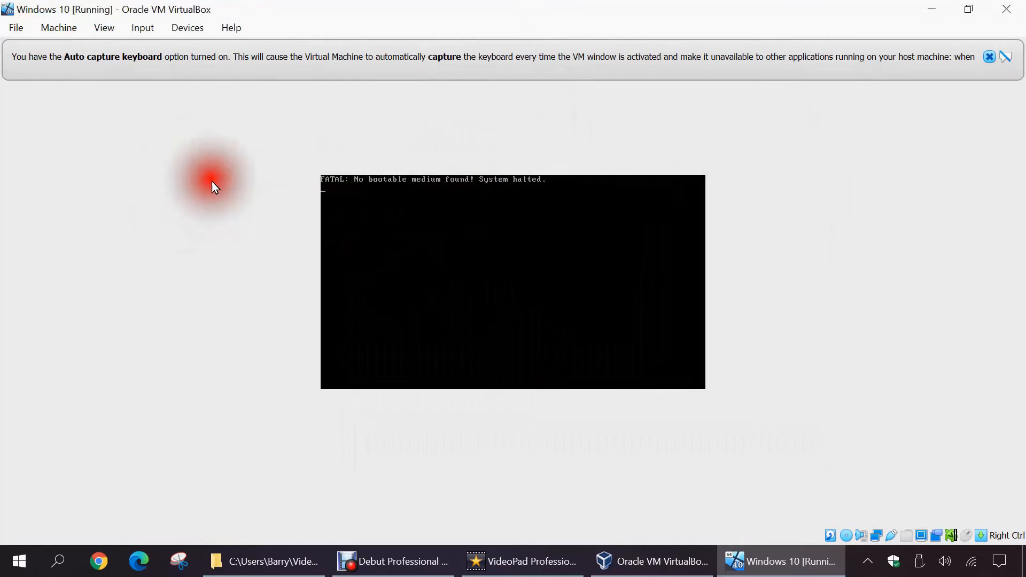
# Step: Reset the running virtual machine and confirm, so that it boots from the loaded disk image
pyautogui.click(21, 25)
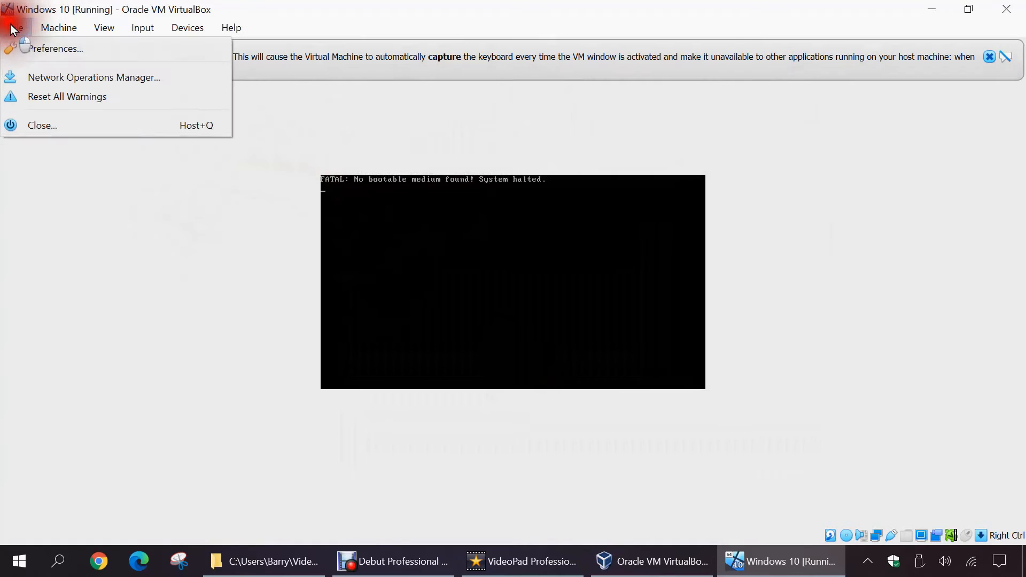
pyautogui.moveTo(50, 22)
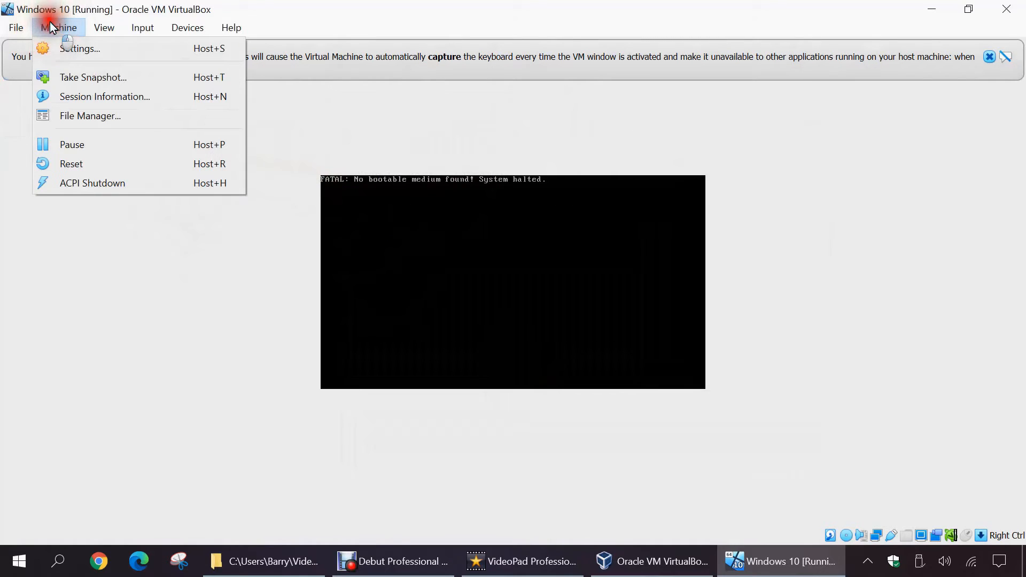
pyautogui.click(71, 165)
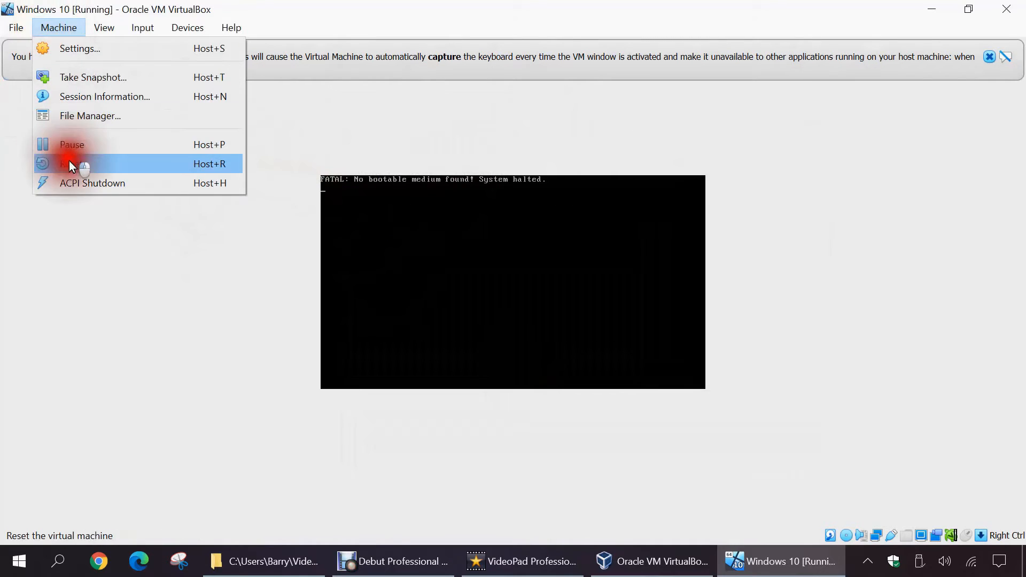
pyautogui.click(146, 165)
pyautogui.click(485, 335)
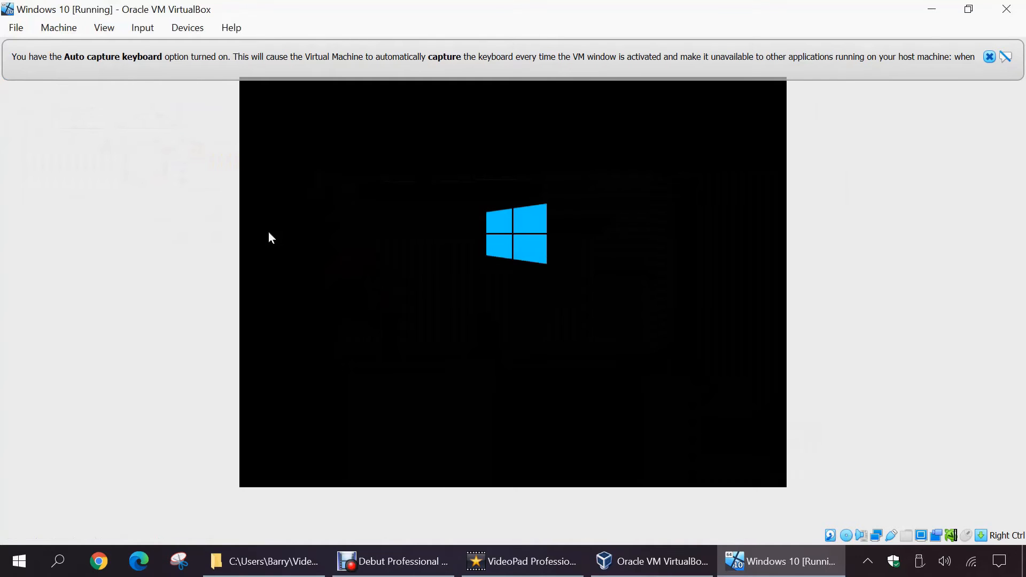
pyautogui.click(160, 232)
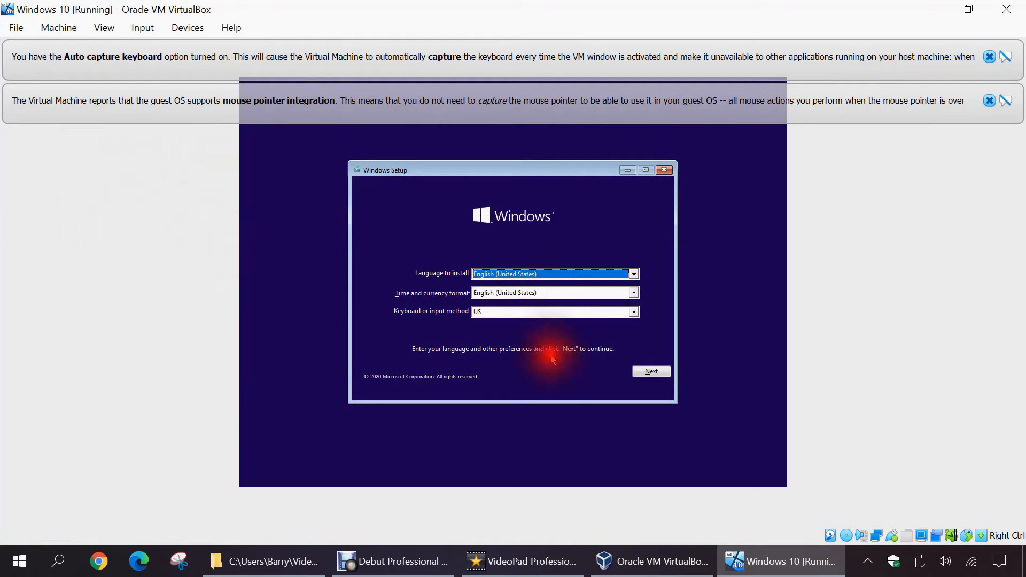
# Step: Begin the Windows installation with English (United States) and the US keyboard, skip the product key and select Windows 10 Home
pyautogui.click(650, 371)
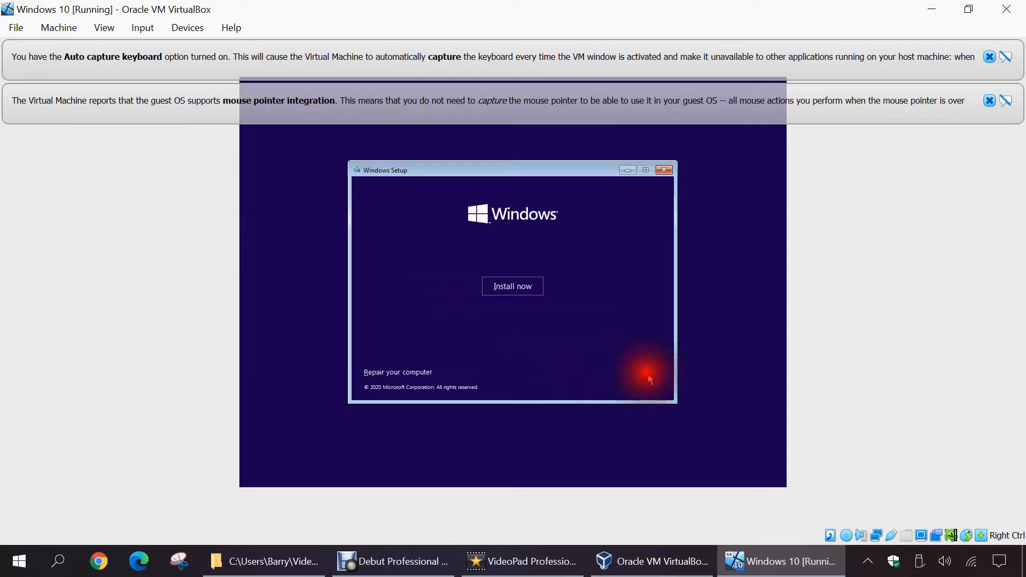
pyautogui.click(522, 286)
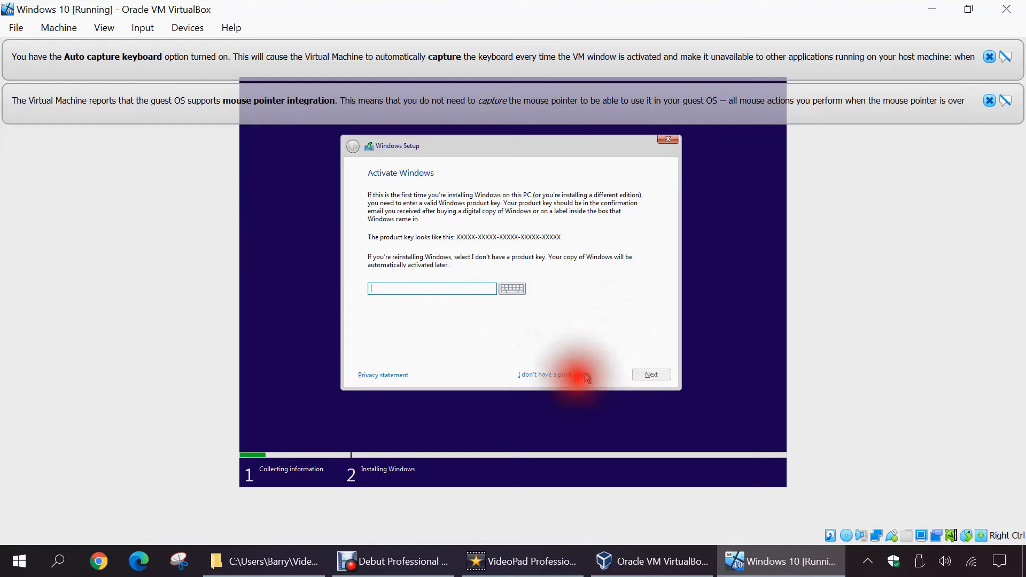
pyautogui.click(537, 374)
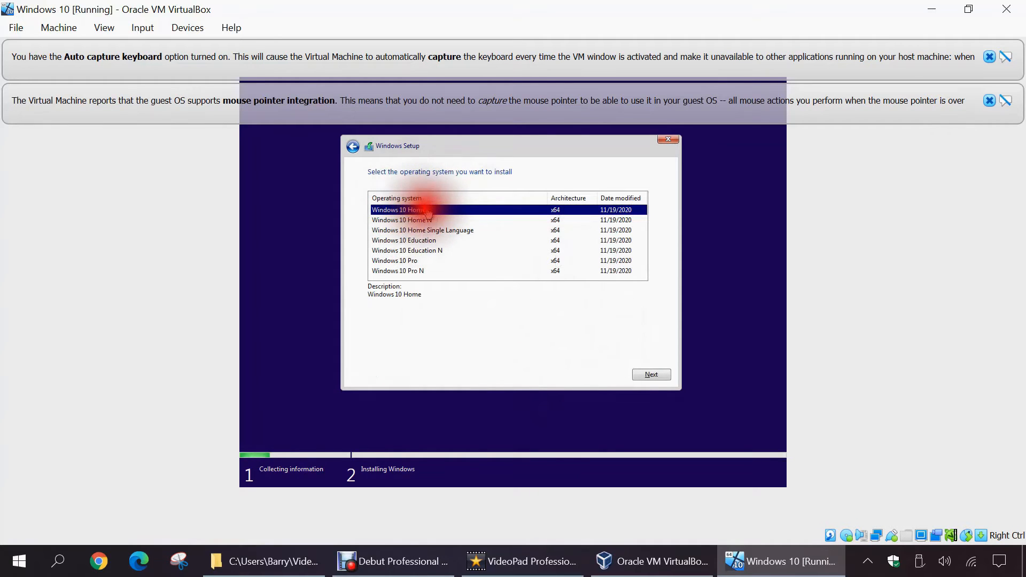
pyautogui.click(652, 374)
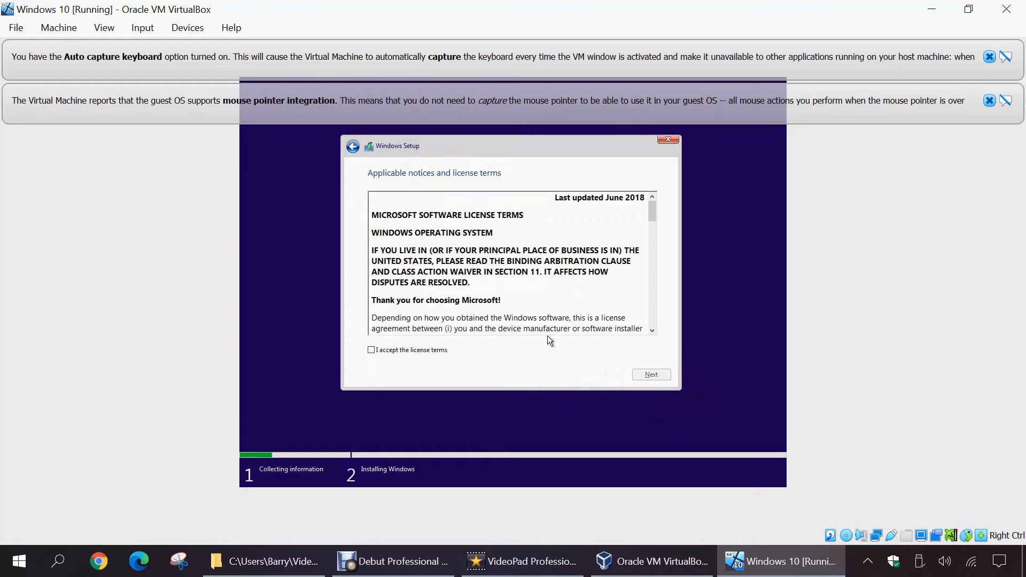
# Step: Accept the Windows license terms and choose the custom installation of Windows only
pyautogui.click(409, 350)
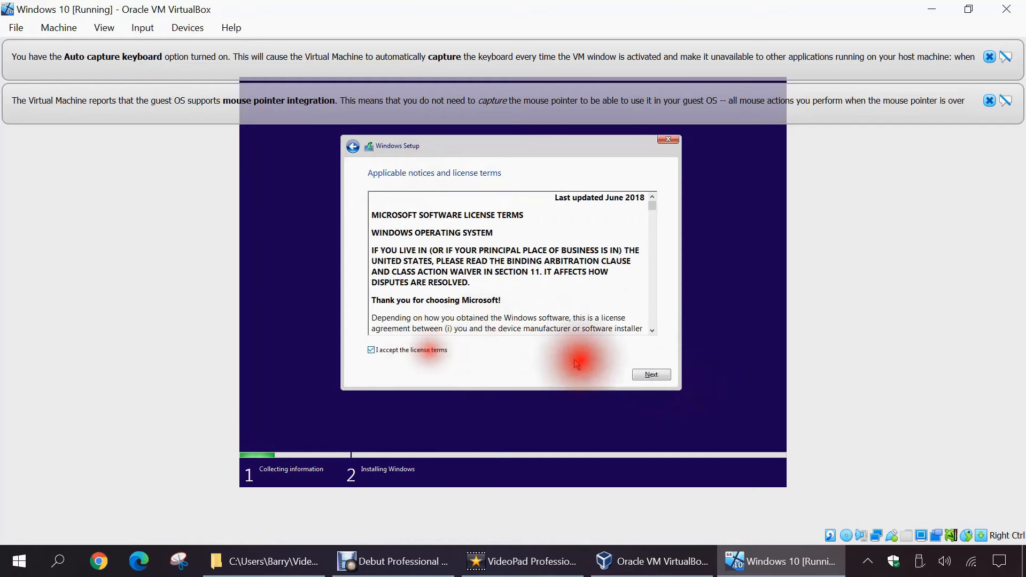
pyautogui.click(652, 374)
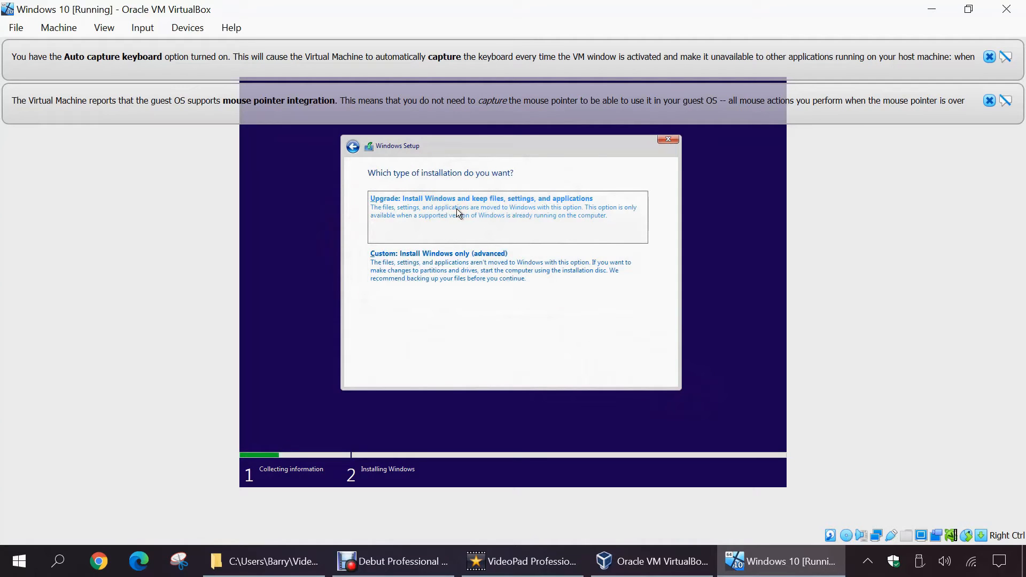
pyautogui.click(451, 278)
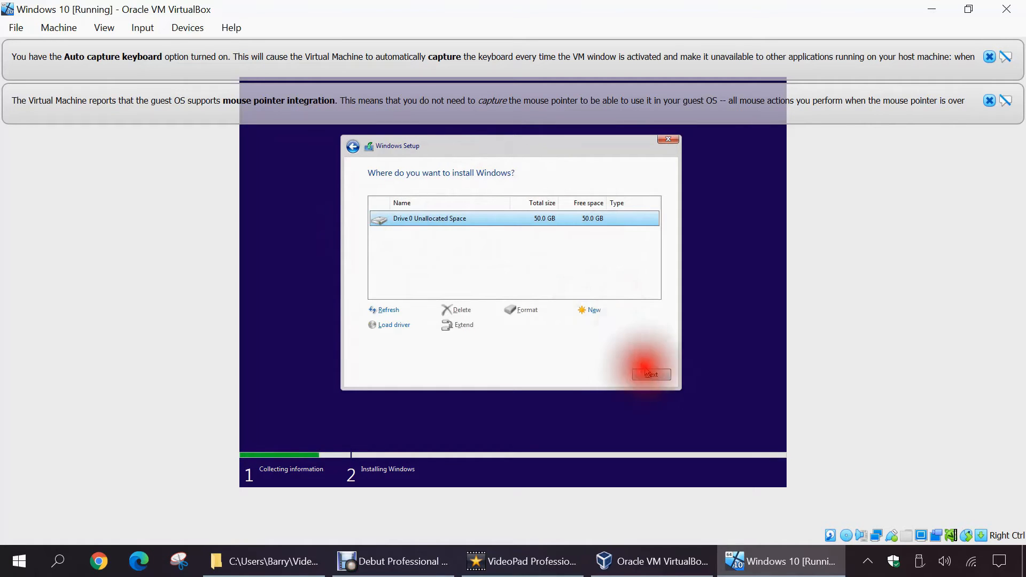
# Step: Create a 51200 MB partition from Drive 0's unallocated space, allowing system partitions, and install Windows on Drive 0 Partition 2
pyautogui.click(591, 310)
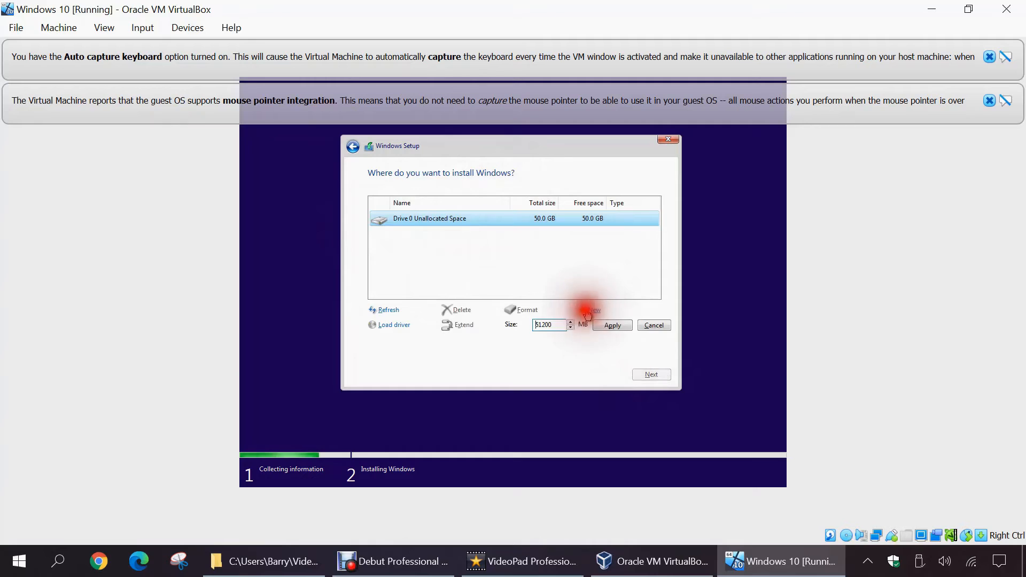
pyautogui.click(613, 326)
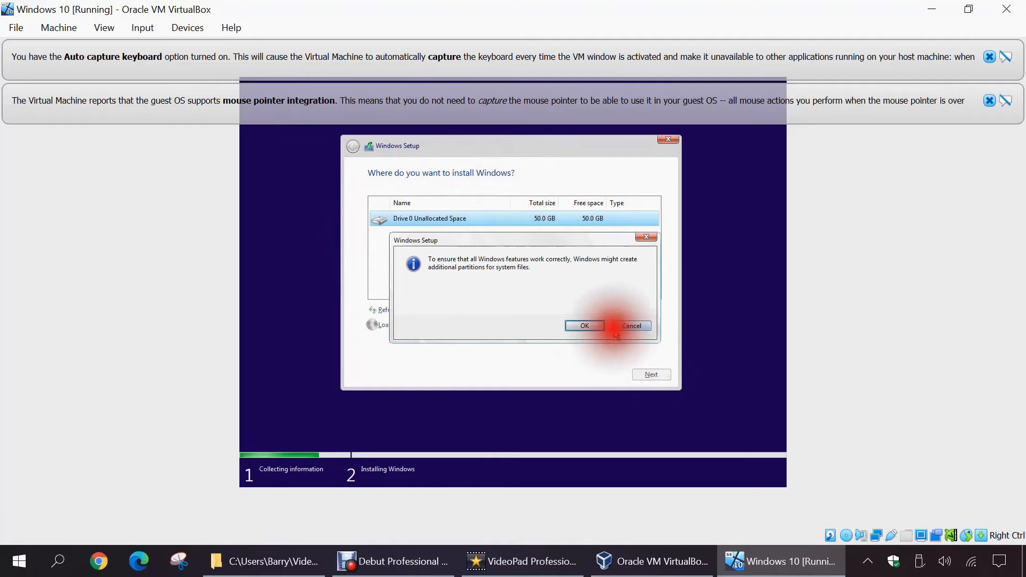
pyautogui.click(585, 326)
pyautogui.moveTo(594, 311); pyautogui.dragTo(592, 263)
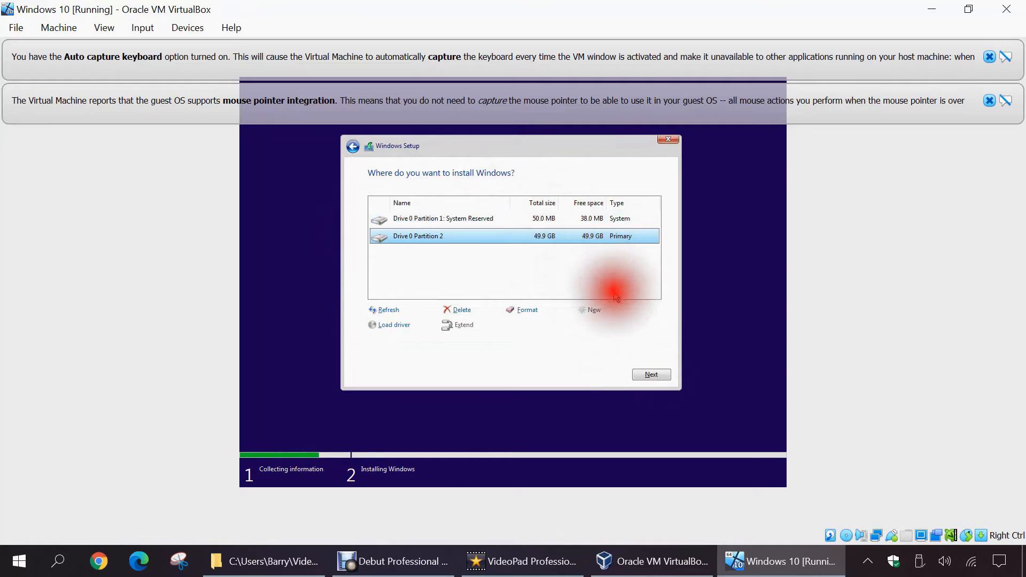
pyautogui.click(653, 375)
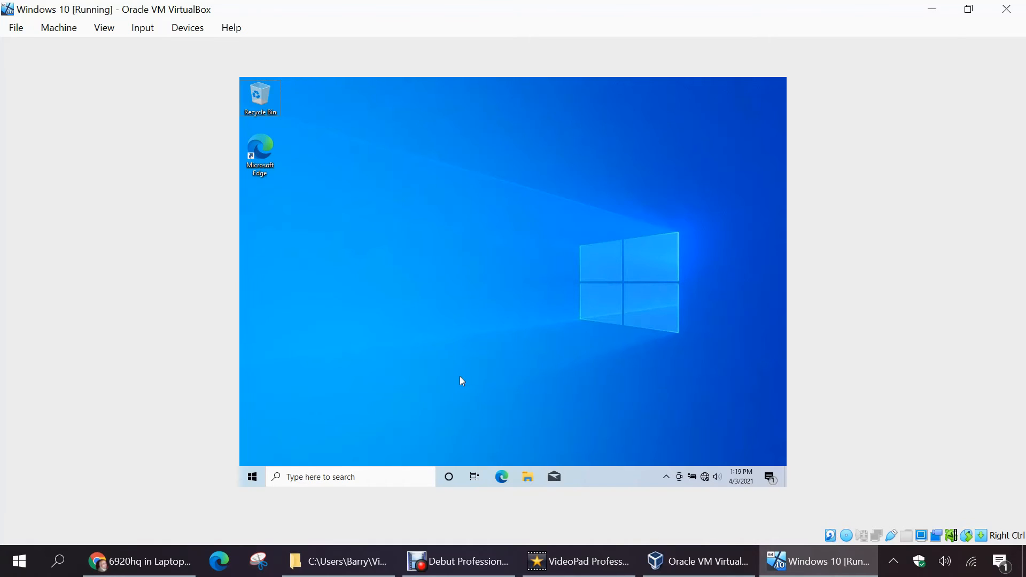
# Step: Insert the Guest Additions CD image into the virtual machine and open This PC in the guest's File Explorer
pyautogui.click(189, 29)
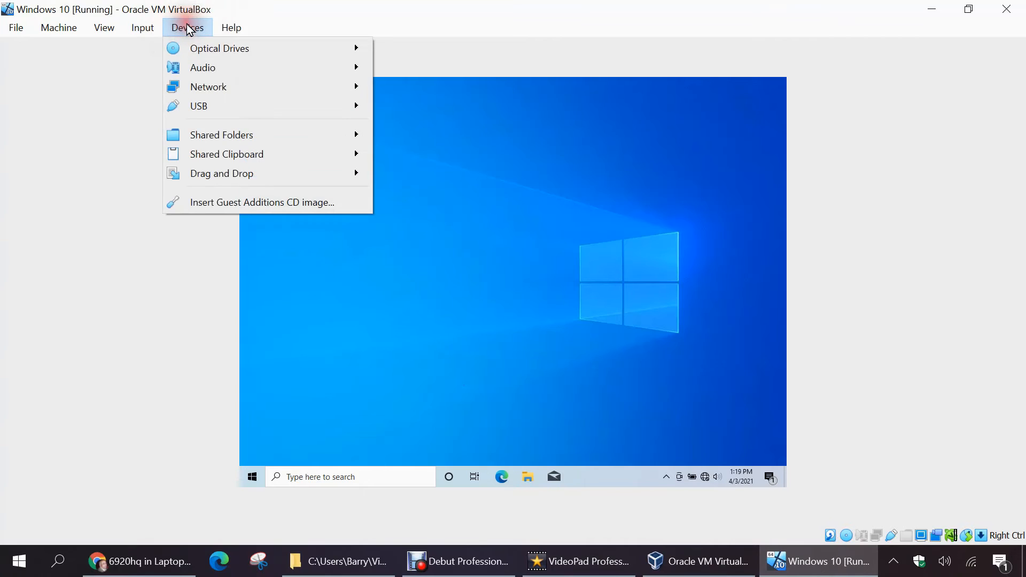
pyautogui.click(274, 202)
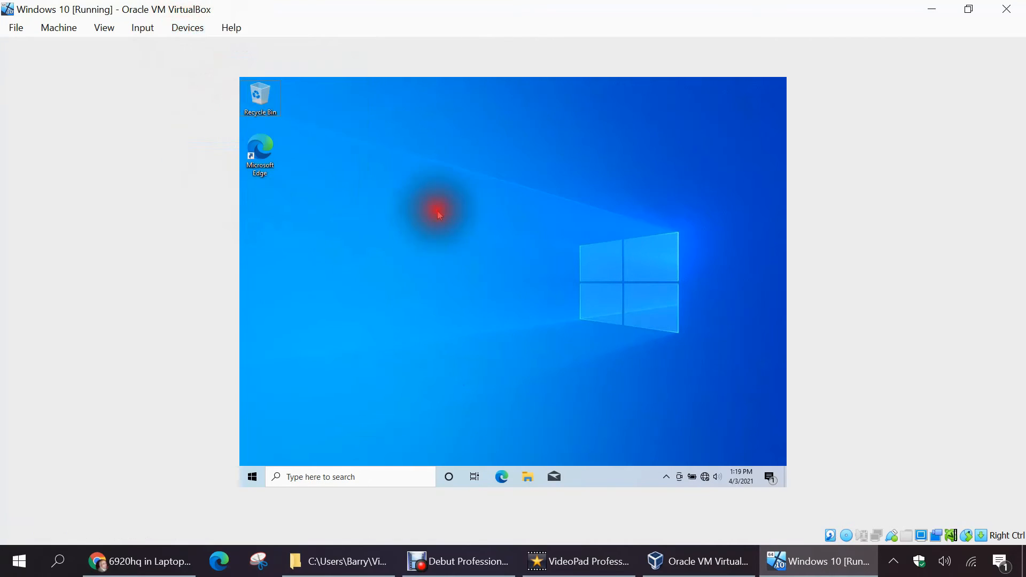
pyautogui.click(562, 254)
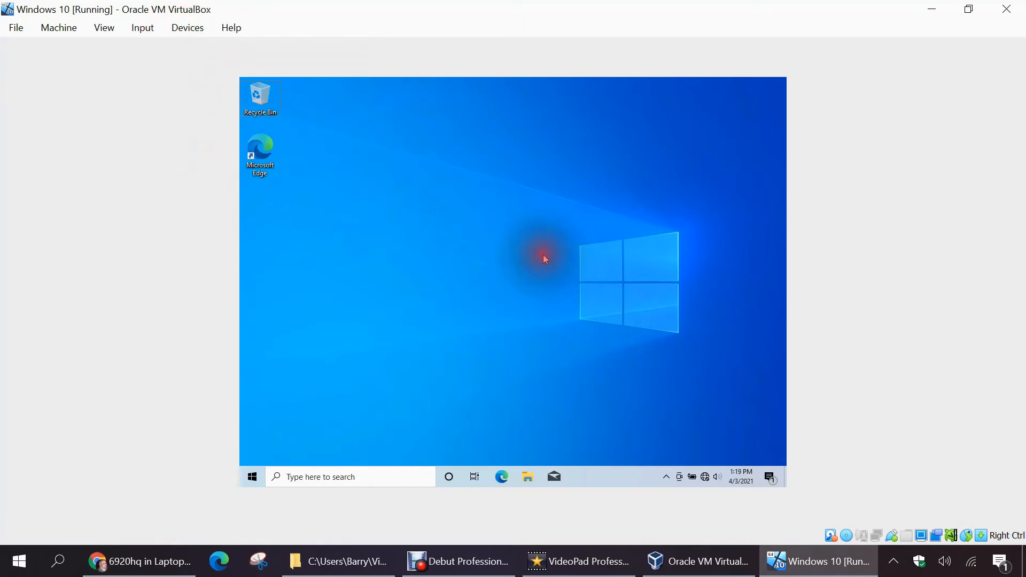
pyautogui.click(527, 477)
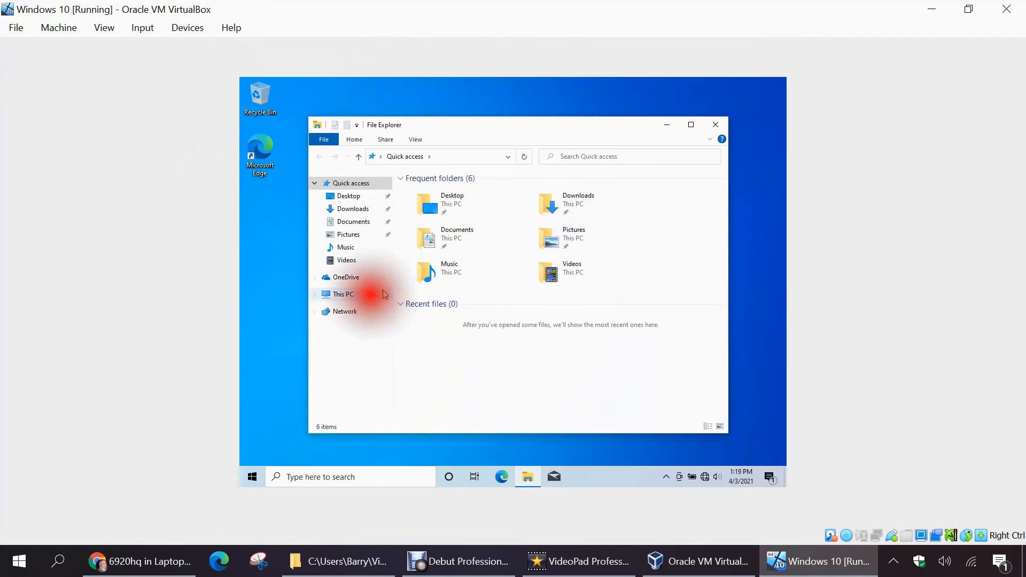
pyautogui.click(342, 294)
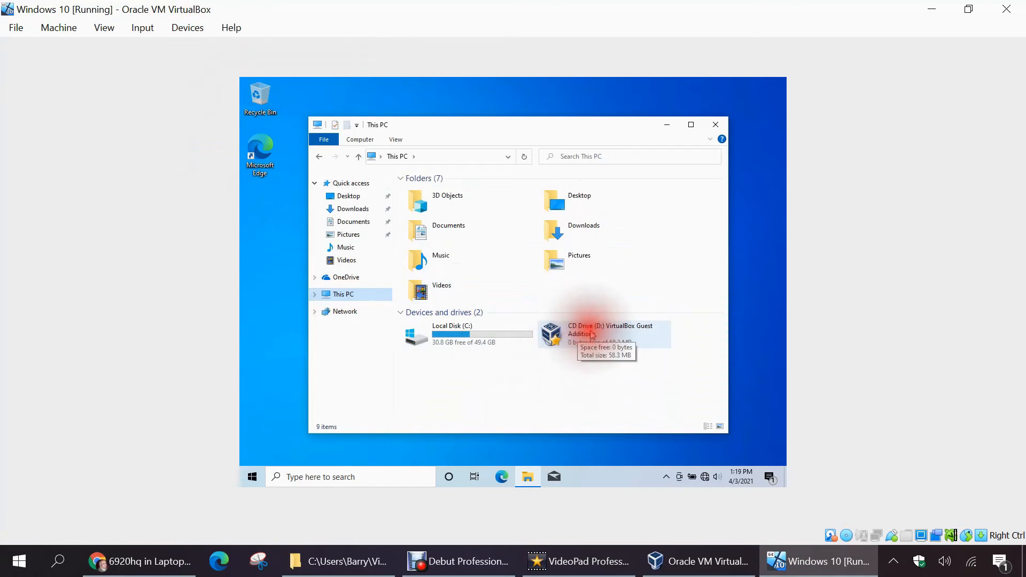
# Step: Run VBoxWindowsAdditions-amd64 from the Guest Additions CD drive and allow it to make changes to the guest
pyautogui.doubleClick(623, 334)
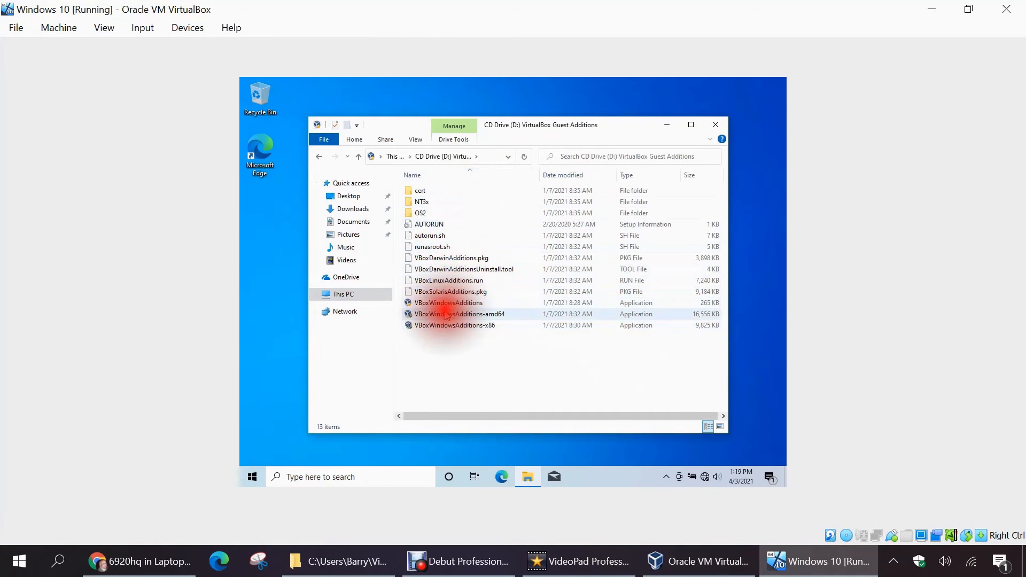
pyautogui.click(497, 315)
pyautogui.doubleClick(498, 315)
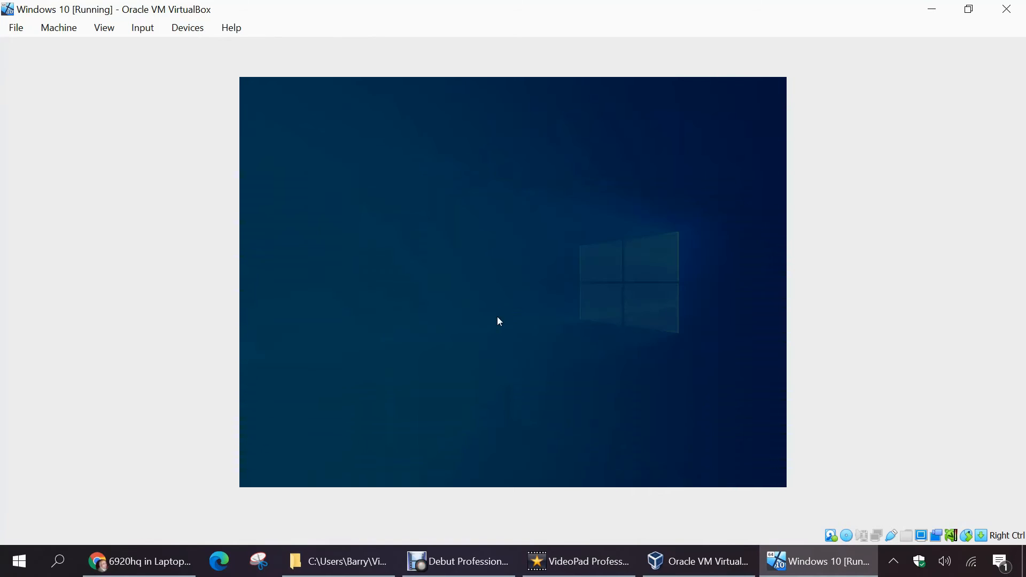
pyautogui.click(475, 351)
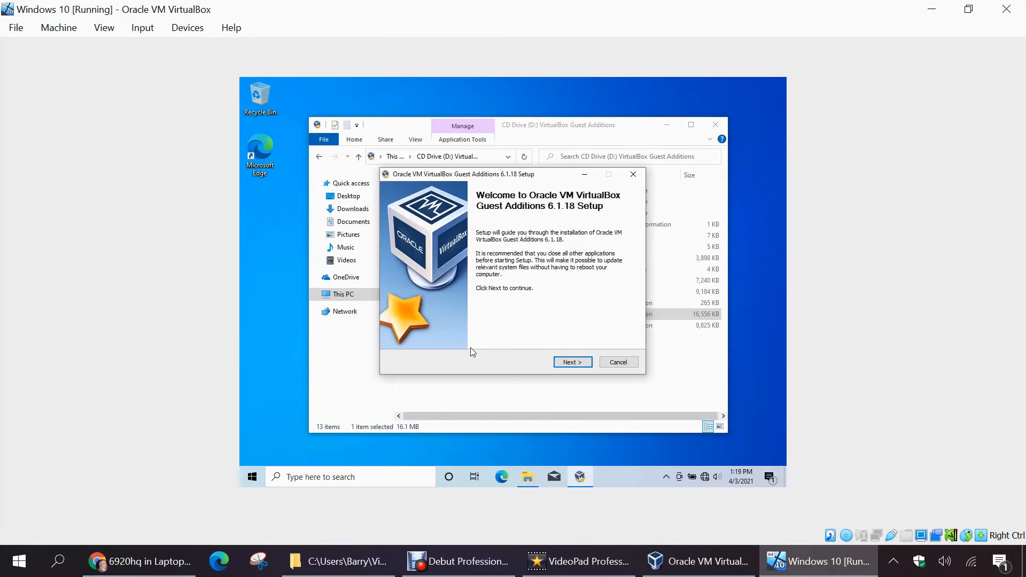
# Step: Install the Guest Additions in the default folder, including the Oracle Corporation device software, and reboot the guest immediately
pyautogui.click(570, 364)
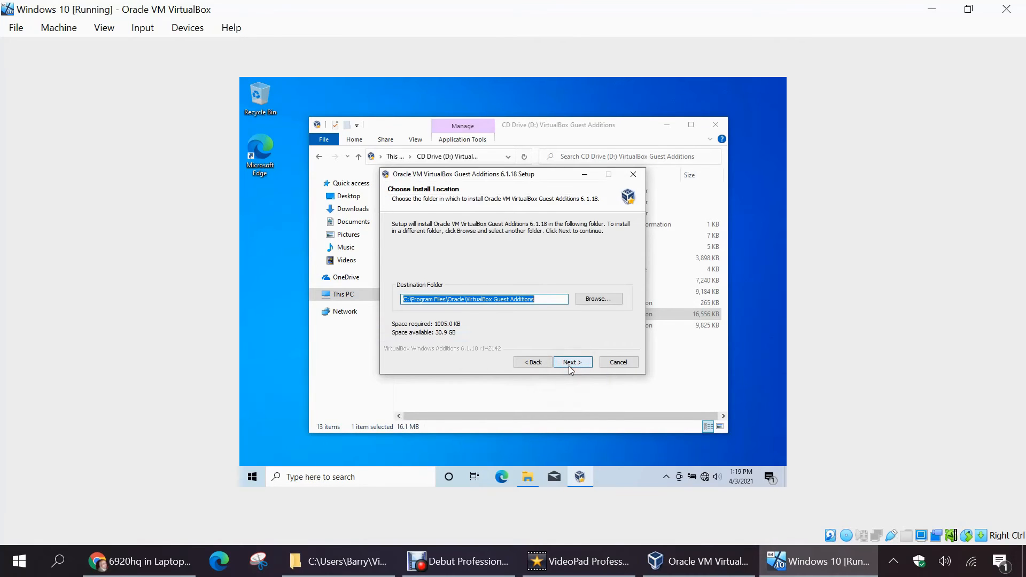
pyautogui.click(570, 365)
pyautogui.click(571, 366)
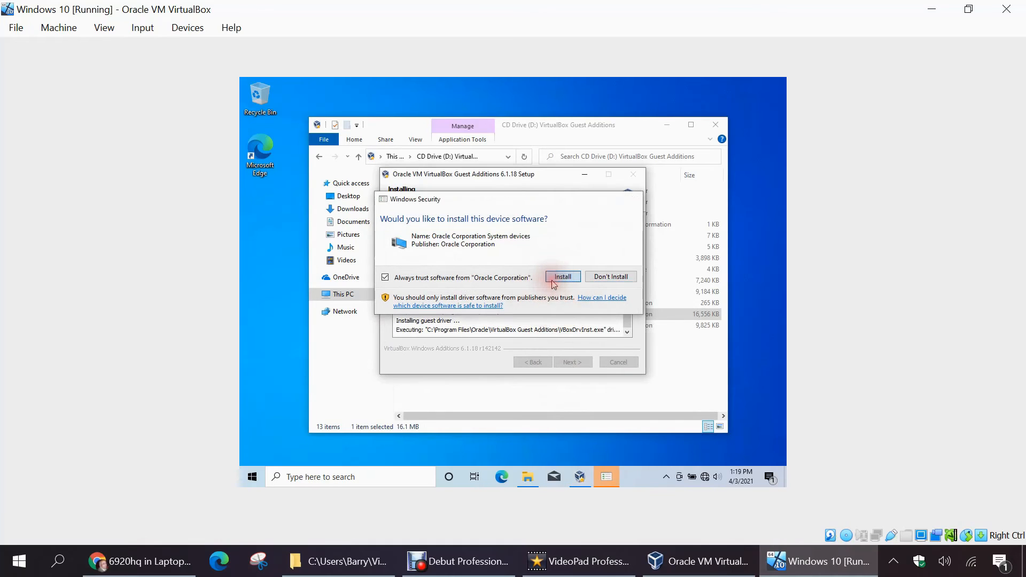
pyautogui.click(553, 279)
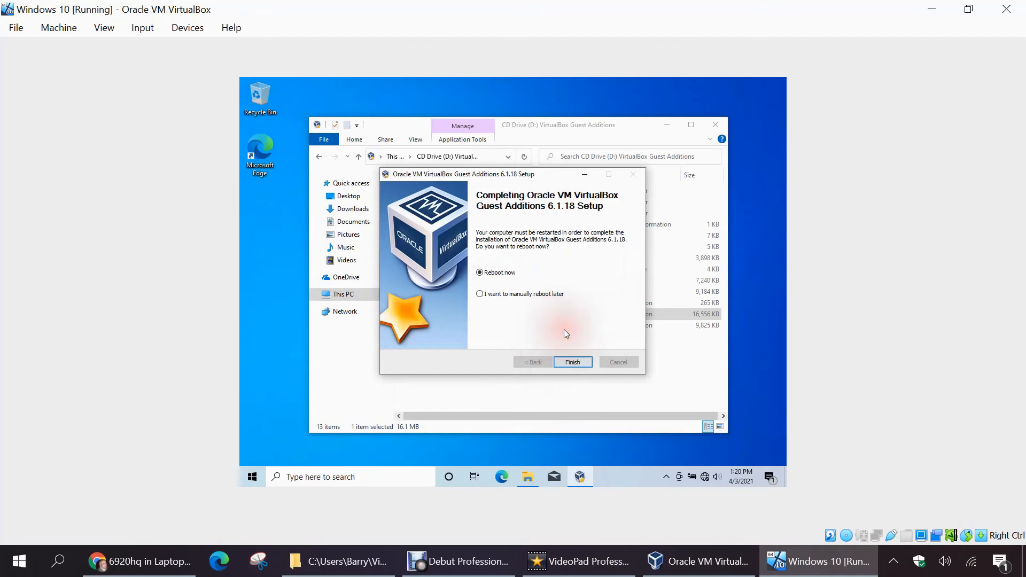
pyautogui.click(574, 363)
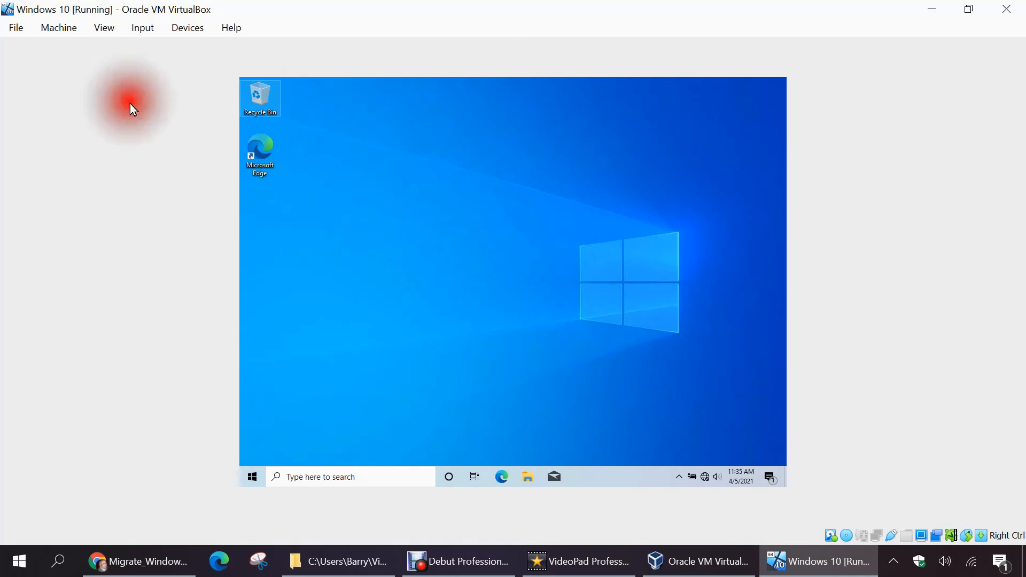
# Step: Close the running Windows 10 virtual machine with the option to power off the machine
pyautogui.click(6, 29)
pyautogui.click(44, 129)
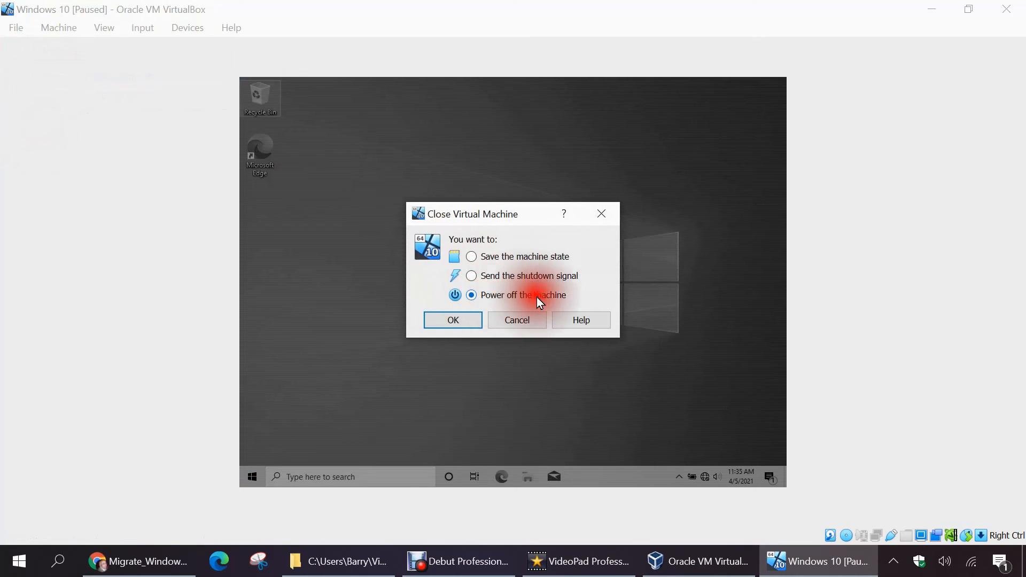
pyautogui.click(445, 318)
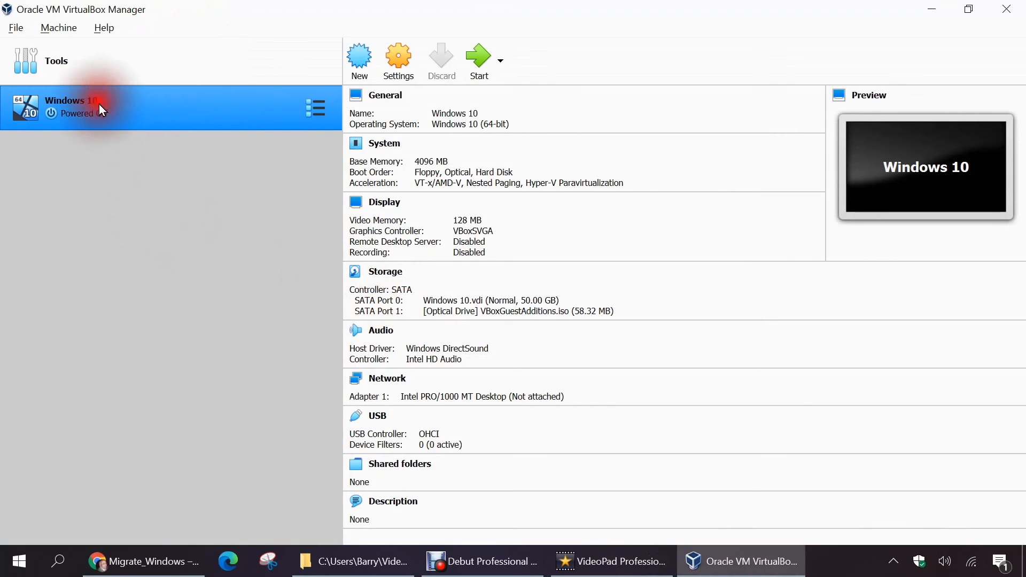
# Step: Set the Windows 10 virtual machine's processor count to 2 in its system settings
pyautogui.click(399, 58)
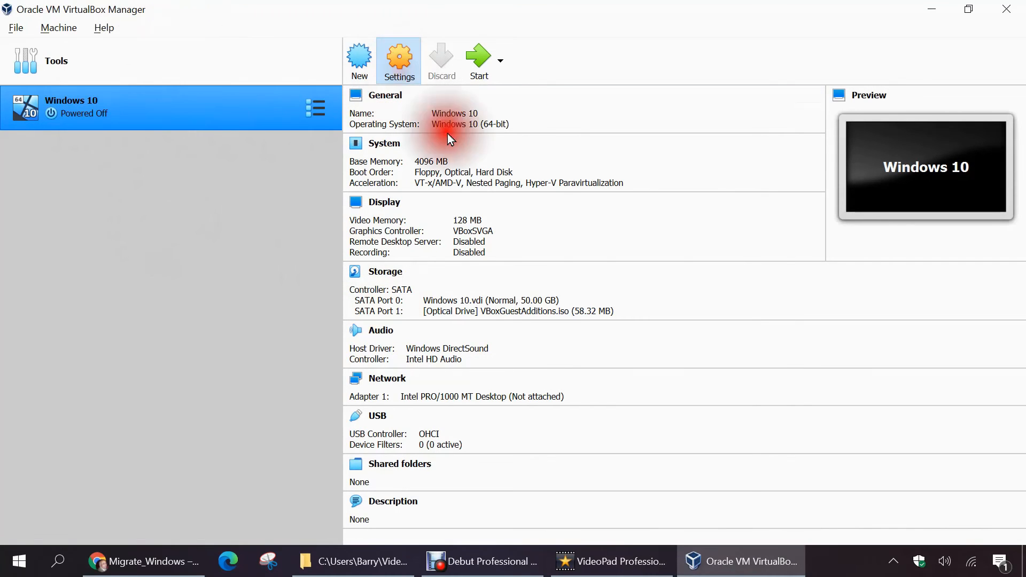
pyautogui.click(242, 92)
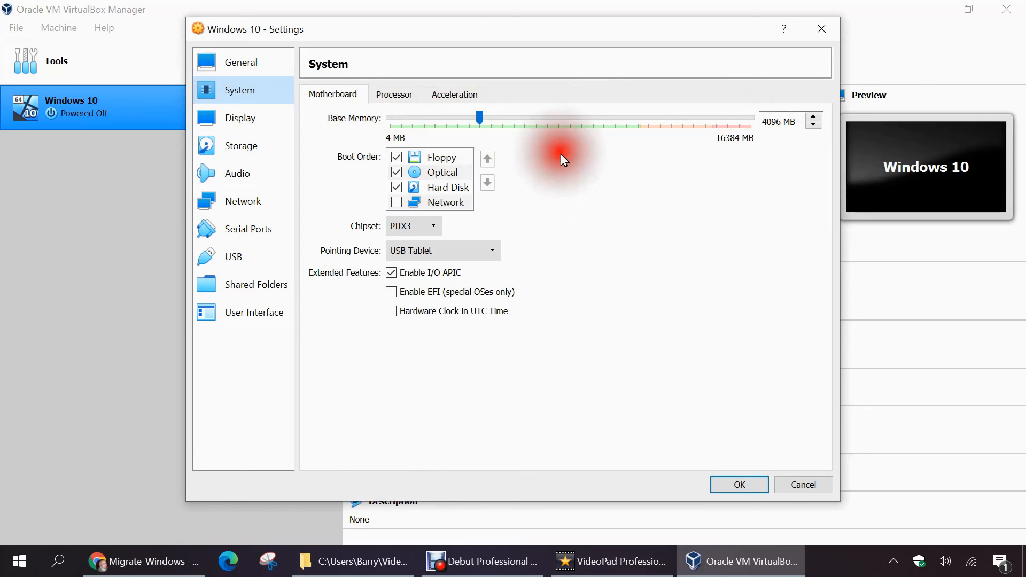
pyautogui.click(393, 94)
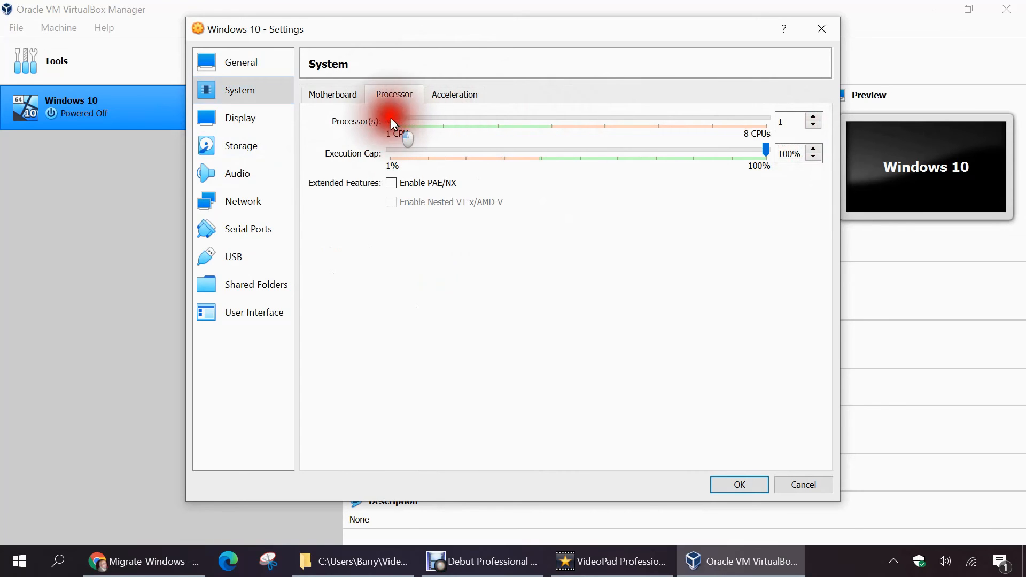
pyautogui.moveTo(392, 121); pyautogui.dragTo(445, 122)
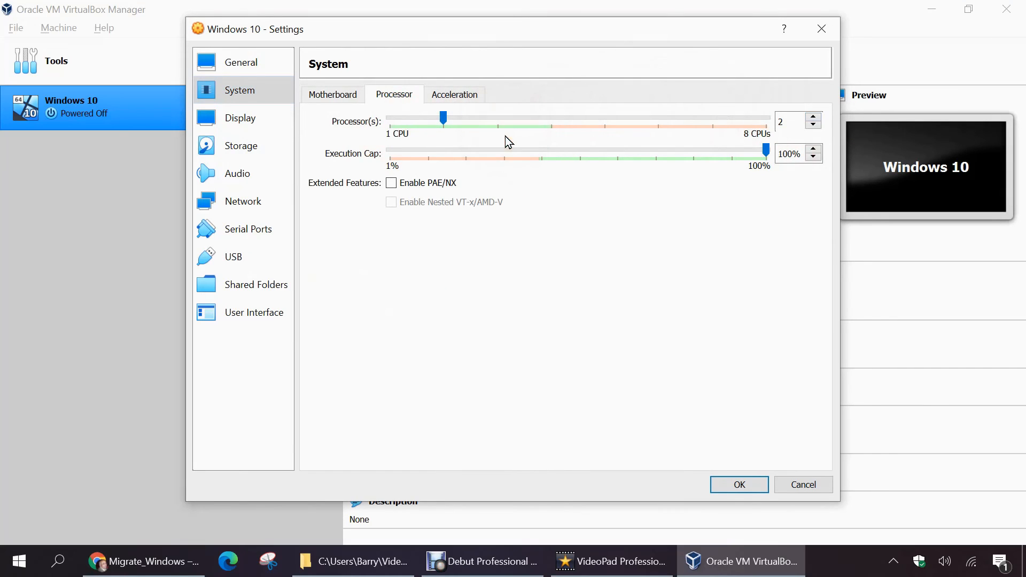
# Step: Enable 3D acceleration in the virtual machine's display settings and save the settings
pyautogui.click(240, 118)
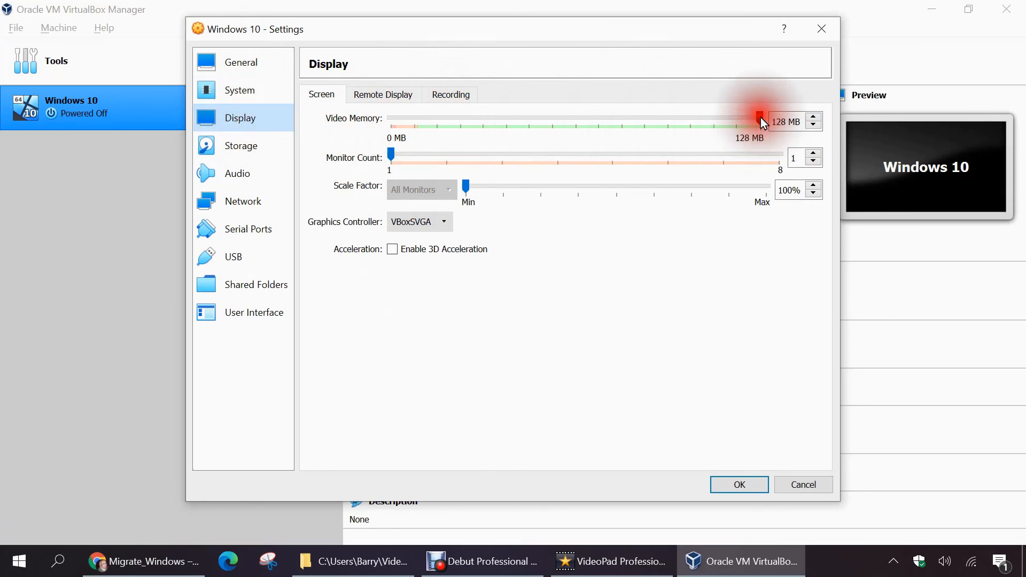
pyautogui.click(393, 250)
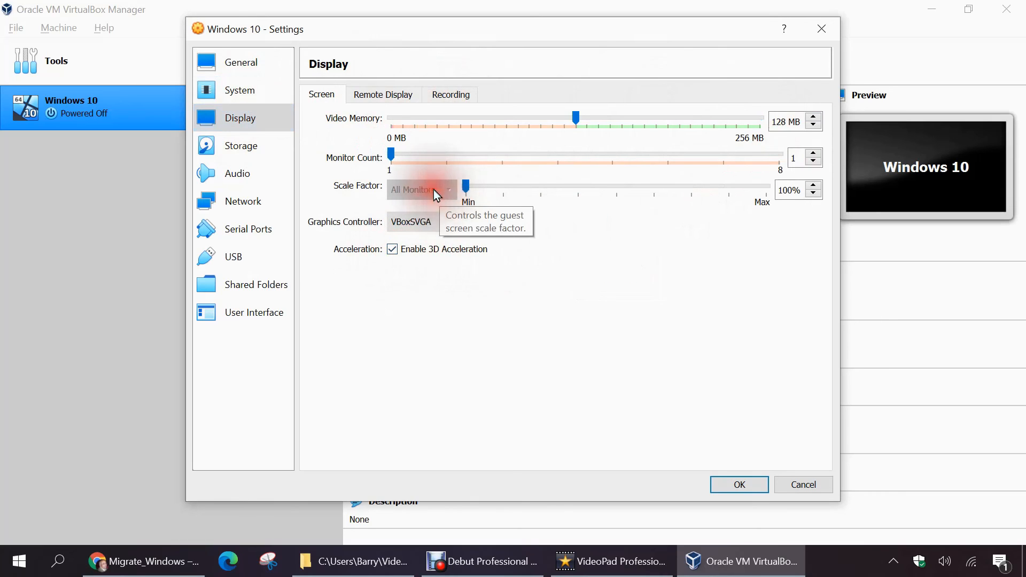
pyautogui.click(666, 310)
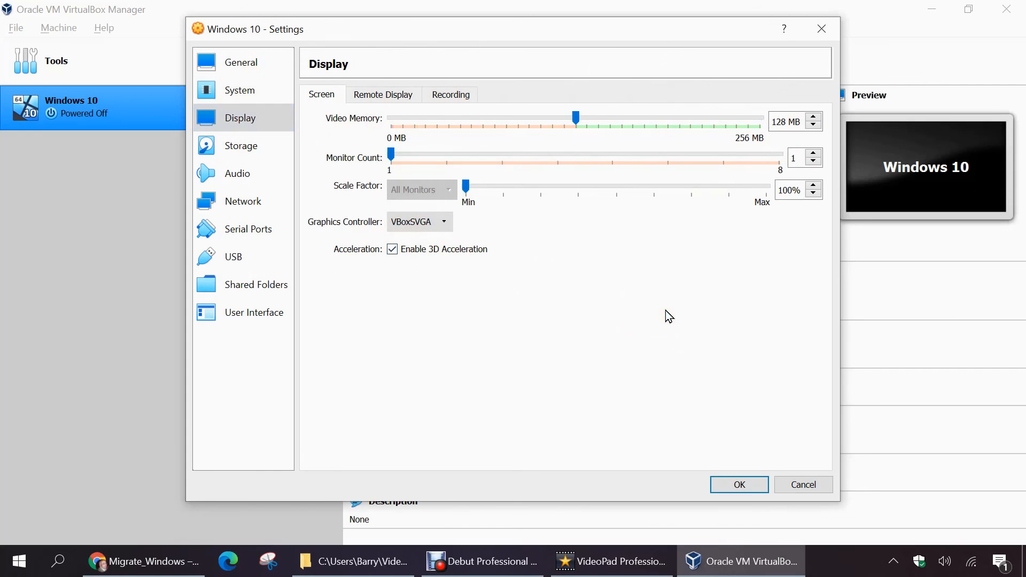
pyautogui.click(739, 484)
pyautogui.click(207, 253)
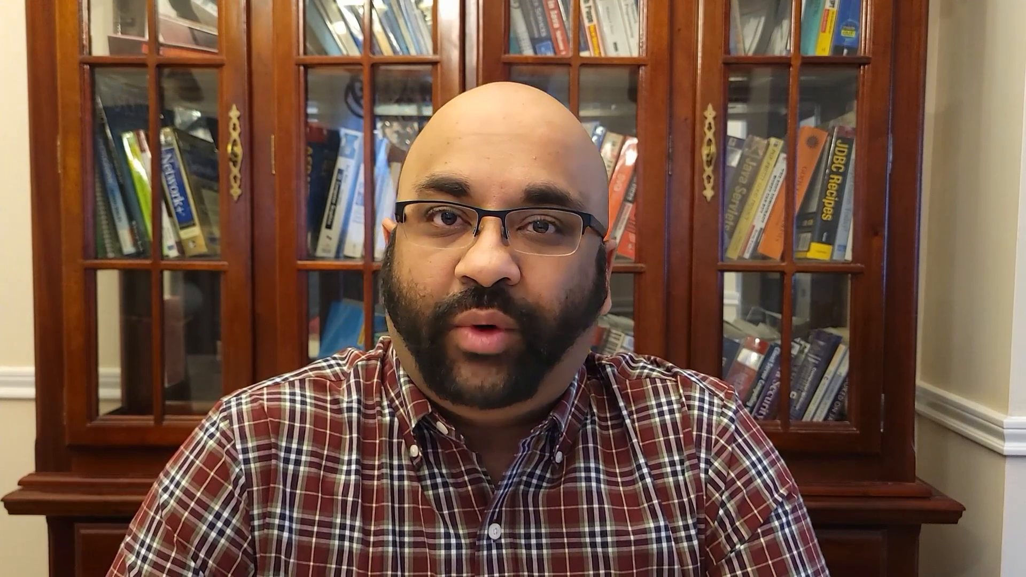